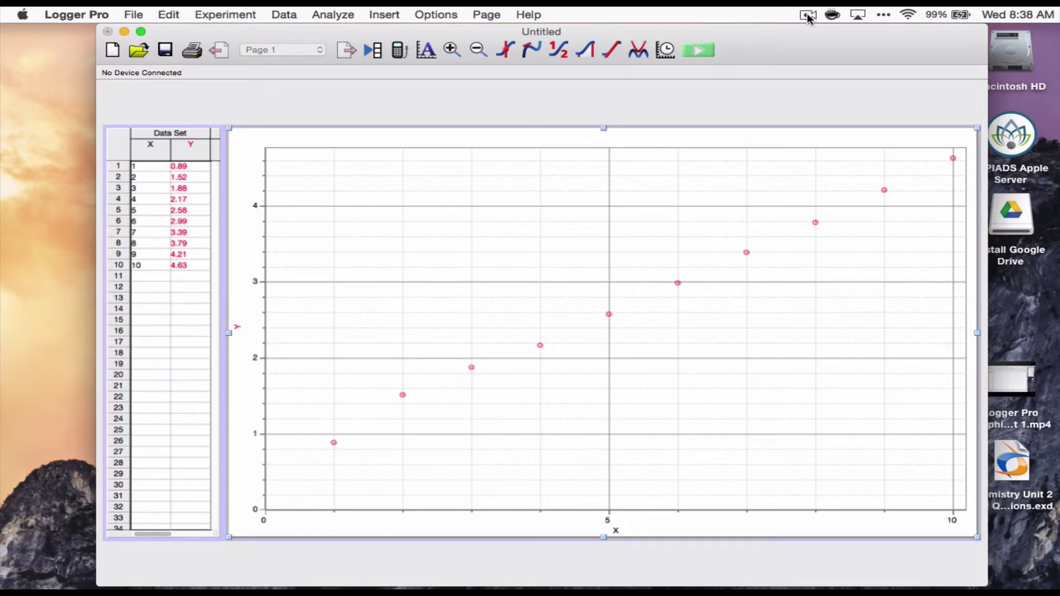
click(807, 15)
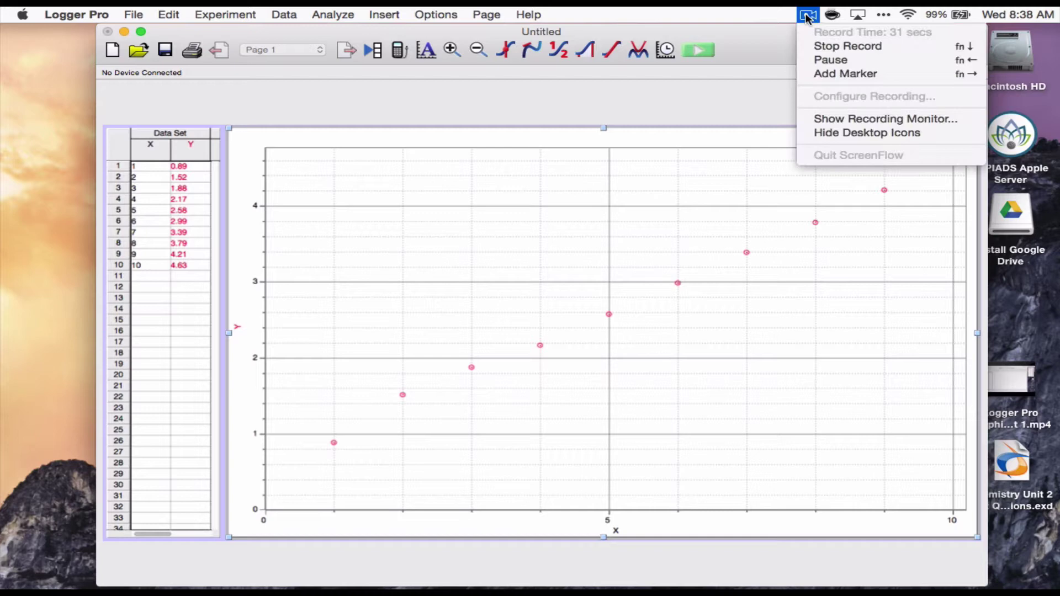
click(752, 101)
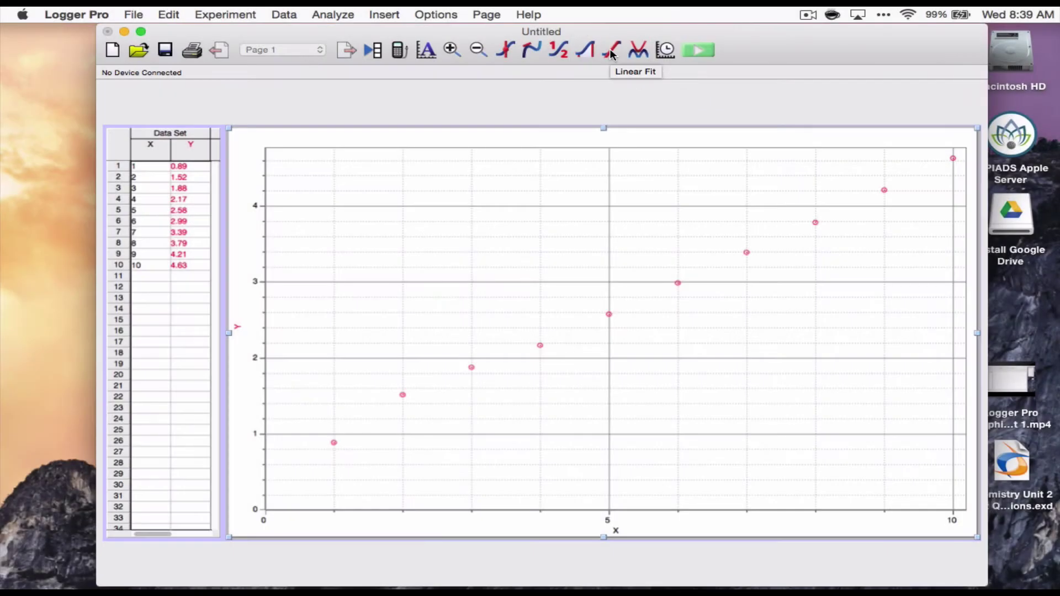
Fit the data points with the Linear general equation mx+b using Curve Fit and apply the fit to the graph
click(637, 51)
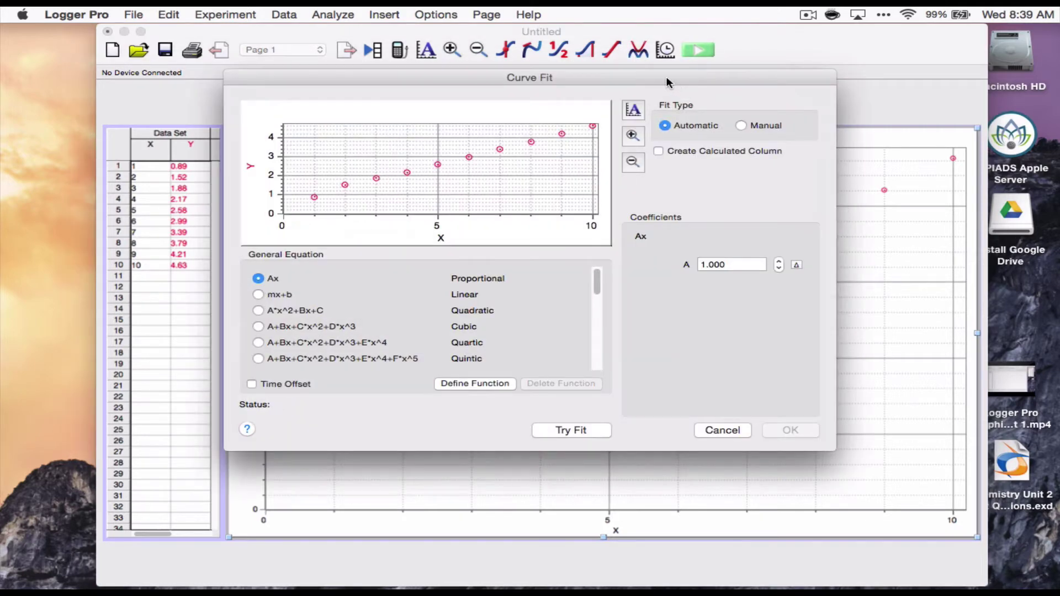
drag(666, 79, 670, 75)
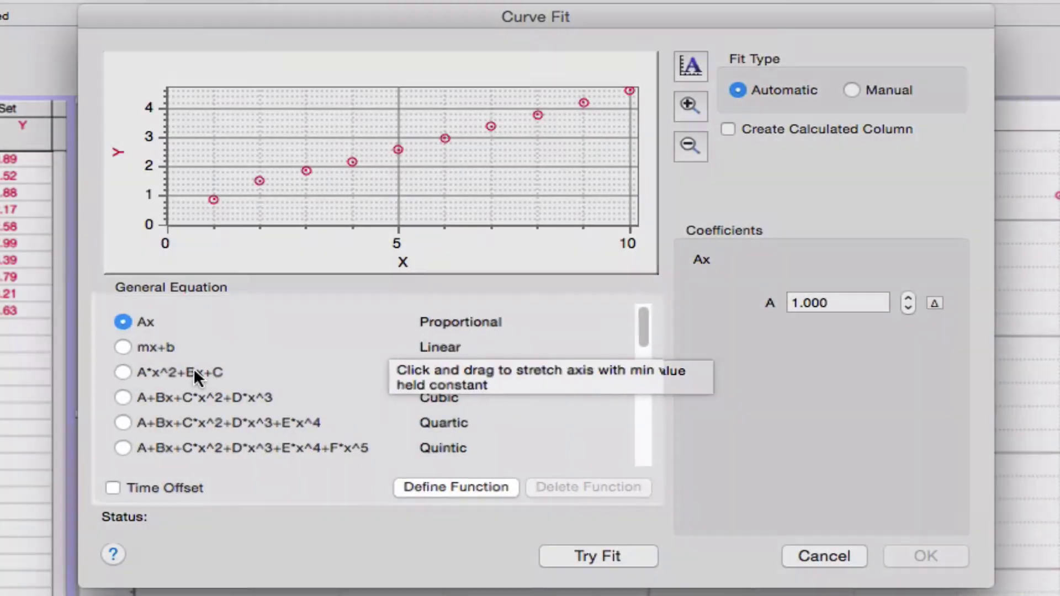
scroll(154, 361, down, 15)
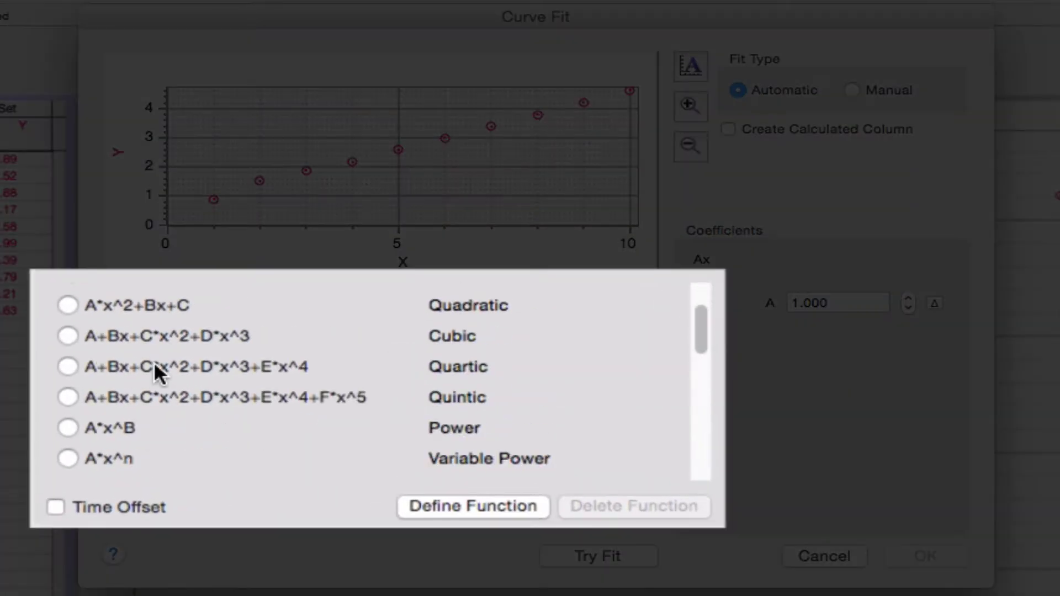
scroll(154, 365, up, 15)
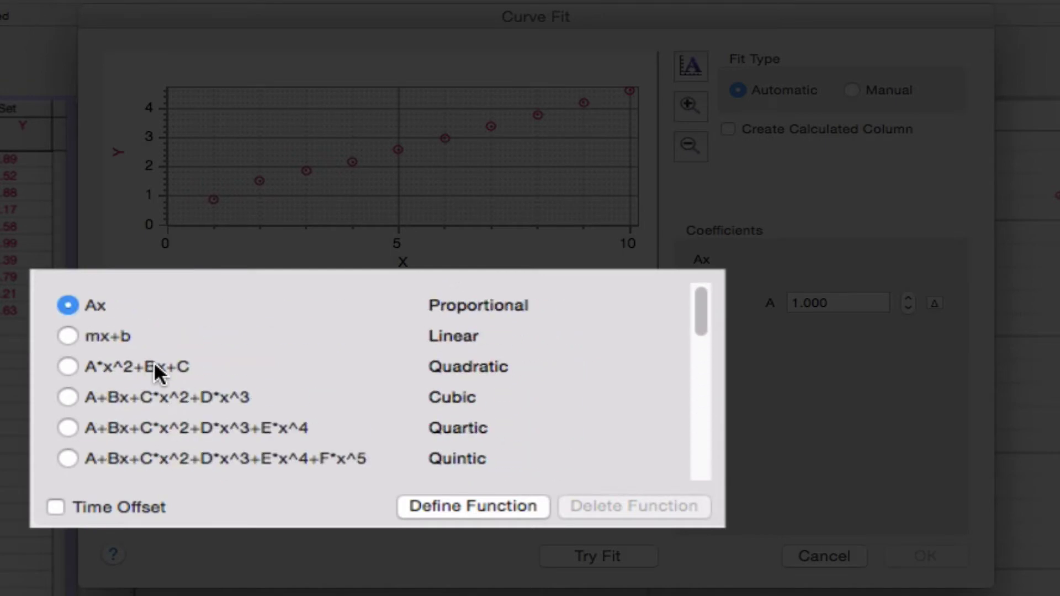
scroll(154, 366, down, 2)
scroll(154, 365, up, 2)
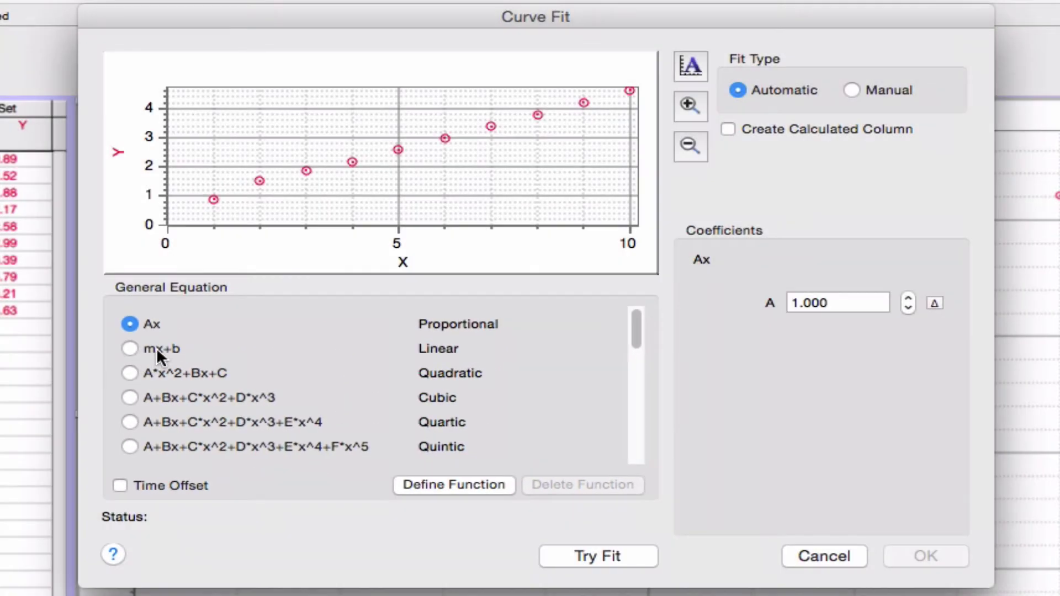
click(156, 348)
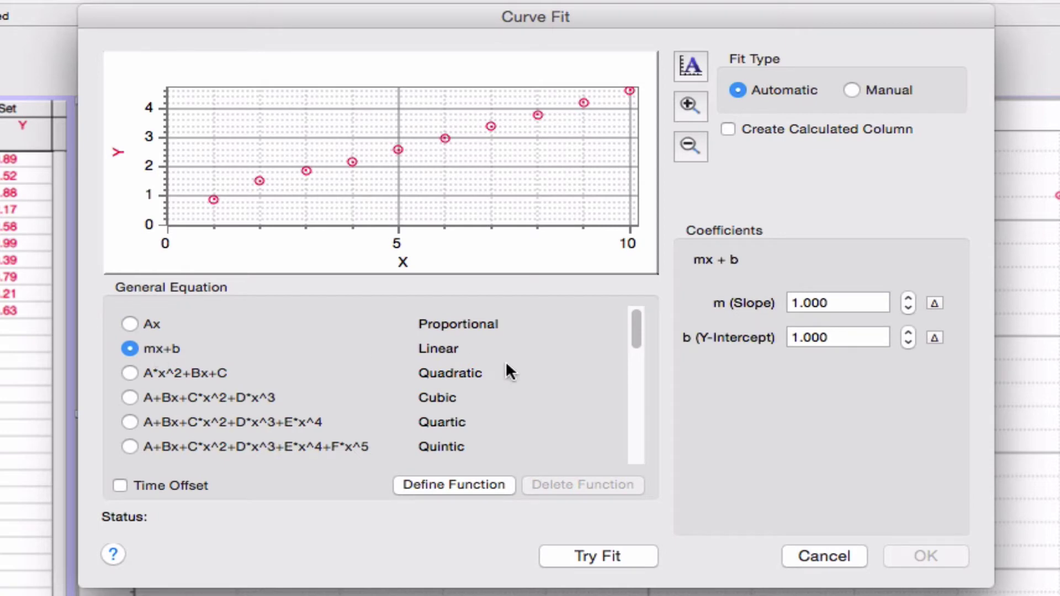
click(148, 325)
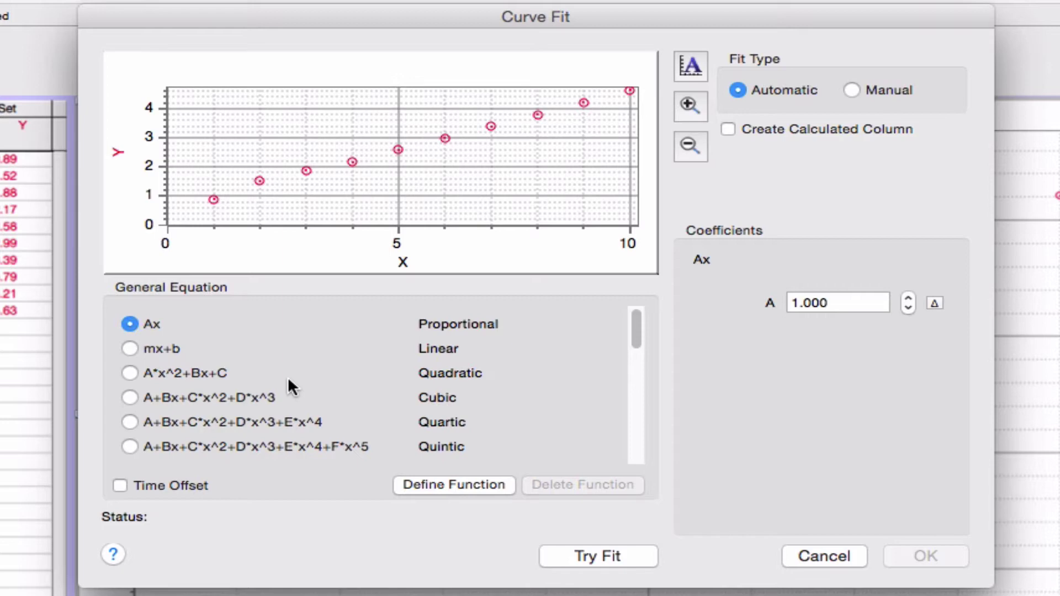
click(167, 351)
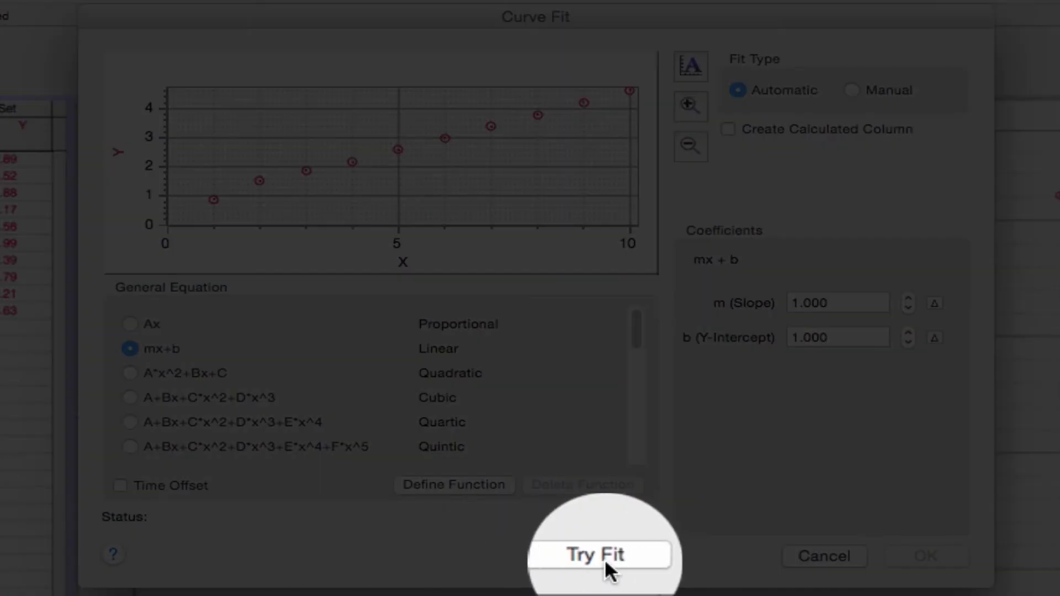
click(604, 557)
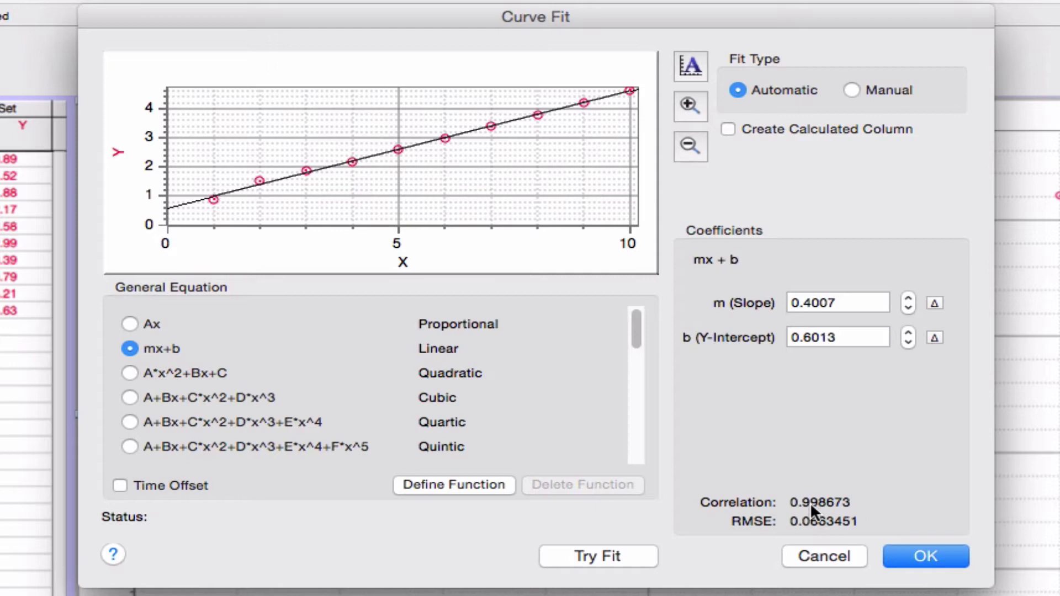
click(915, 552)
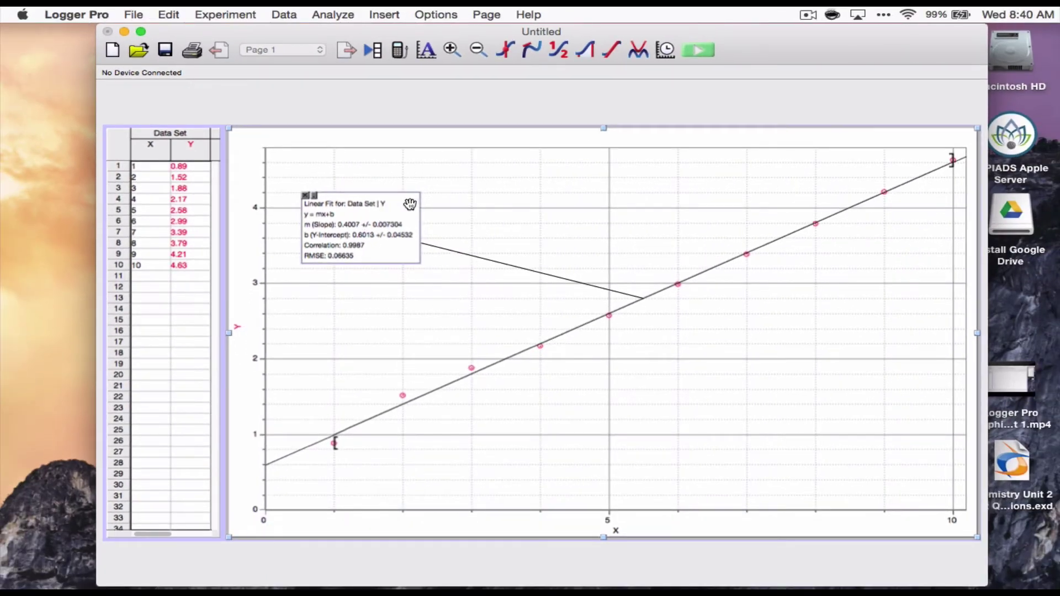
Move the linear fit's results box closer to the fit line and increase its font size
drag(409, 204, 541, 224)
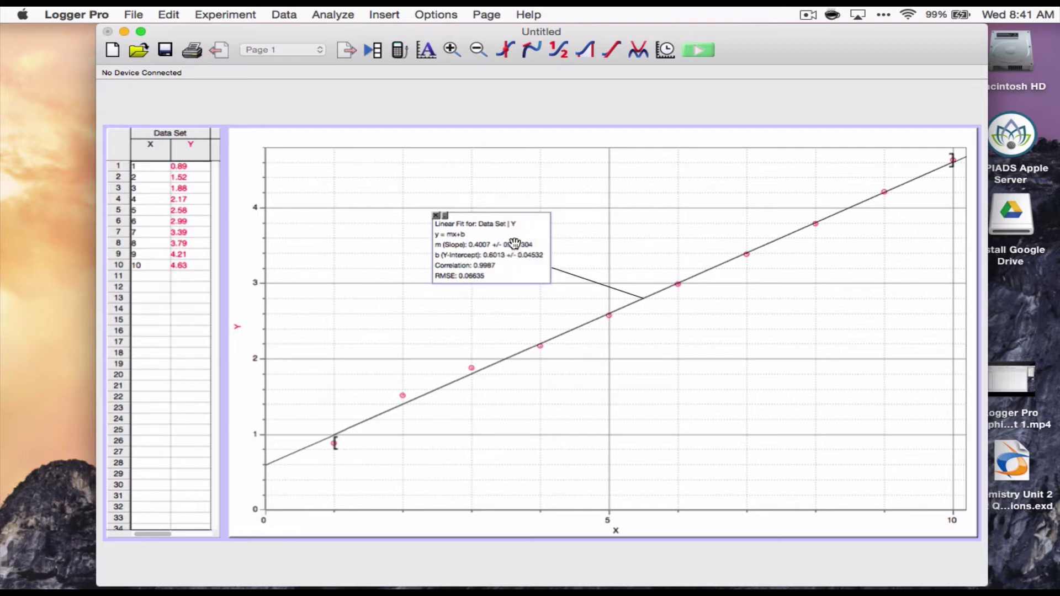
double_click(517, 239)
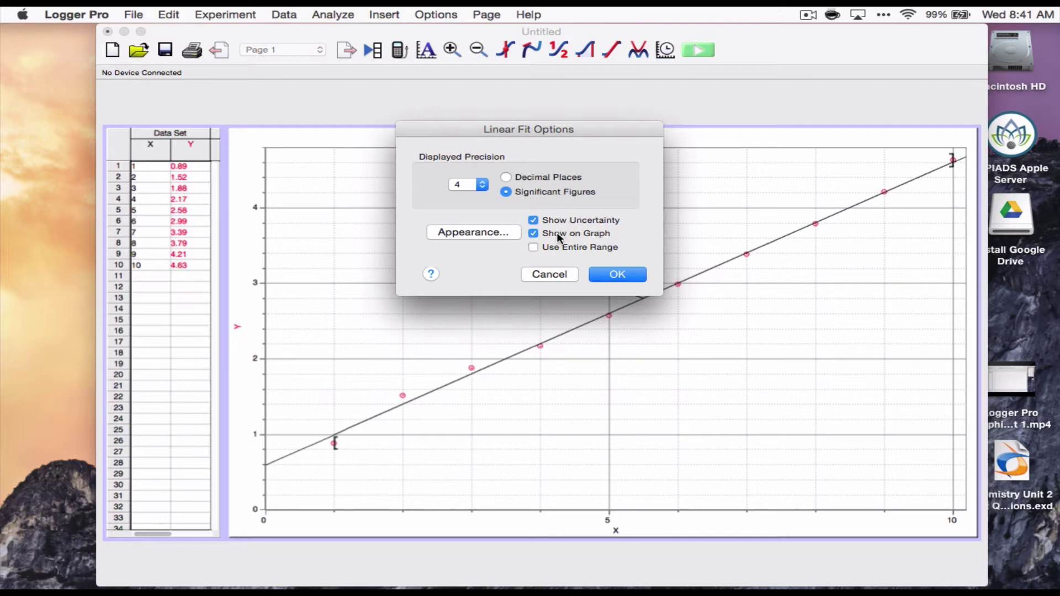
click(468, 227)
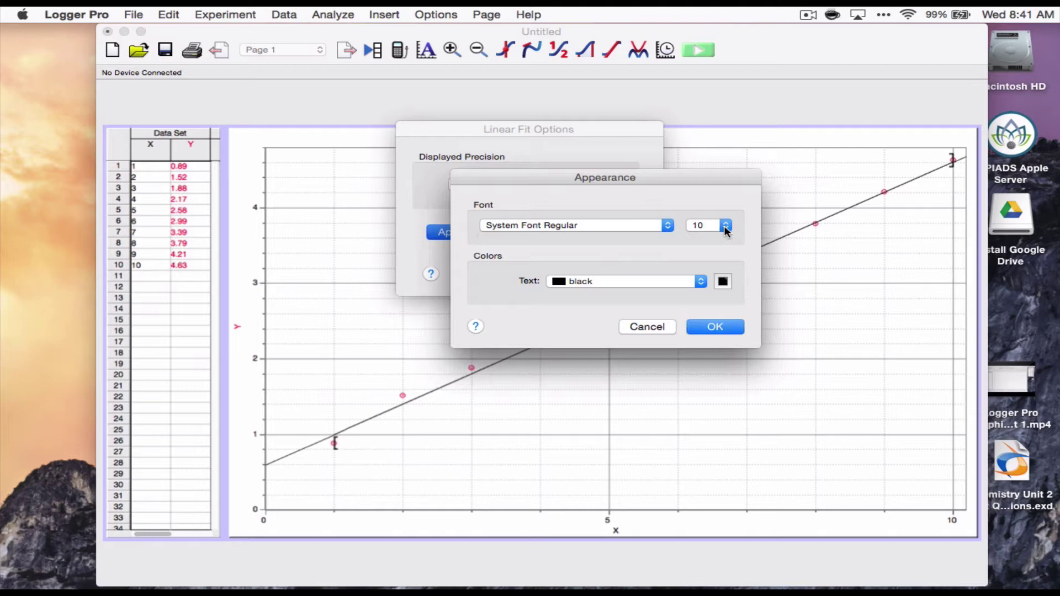
click(723, 224)
click(707, 271)
click(728, 329)
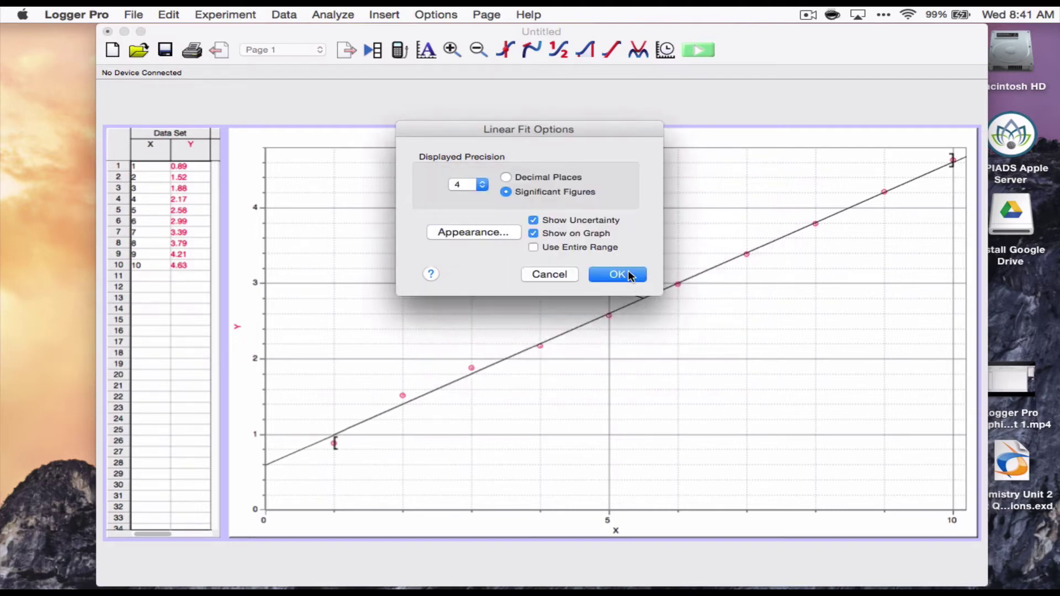
click(618, 274)
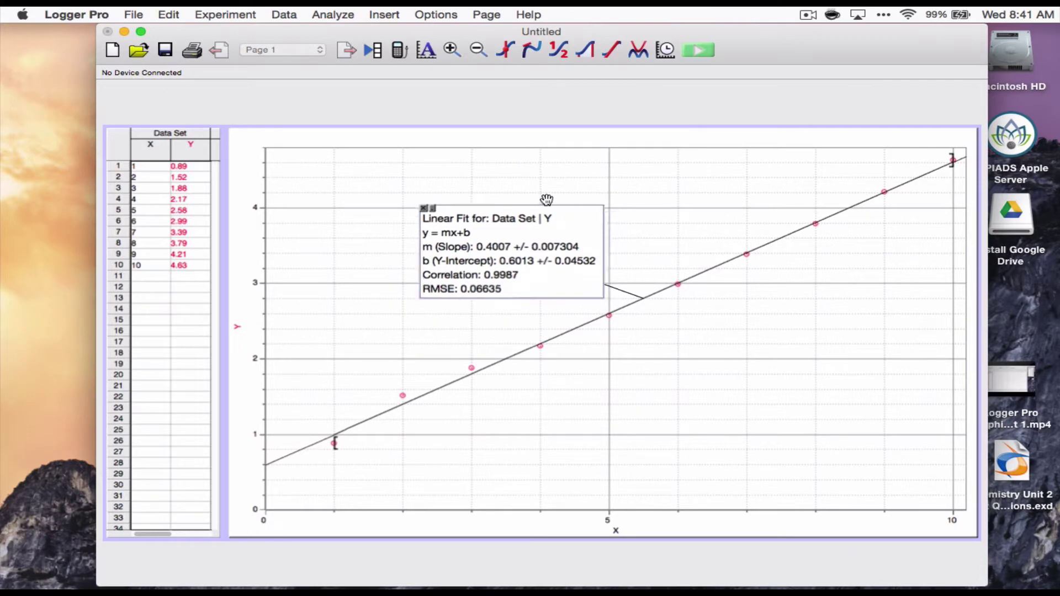
drag(547, 200, 535, 199)
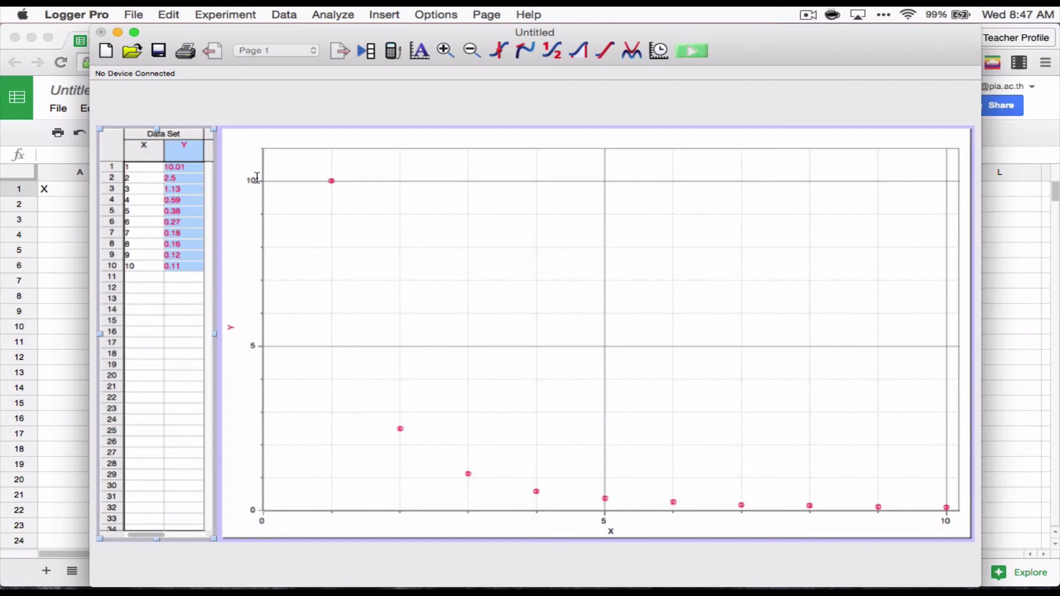
Fit the new data set with the Power general equation A*x^B using Curve Fit and apply the fit to the graph
drag(259, 176, 258, 161)
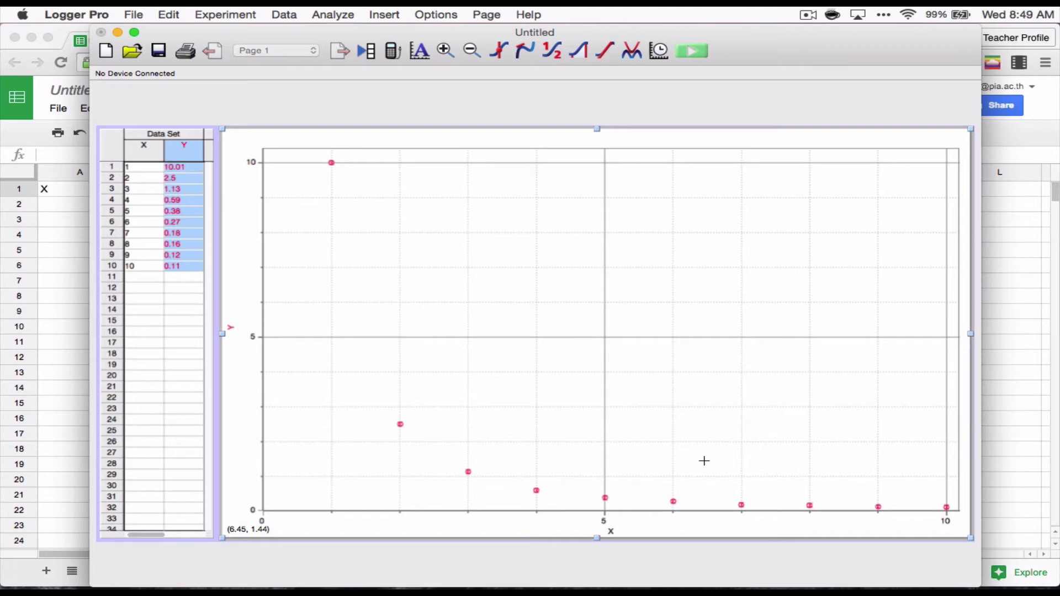
click(632, 54)
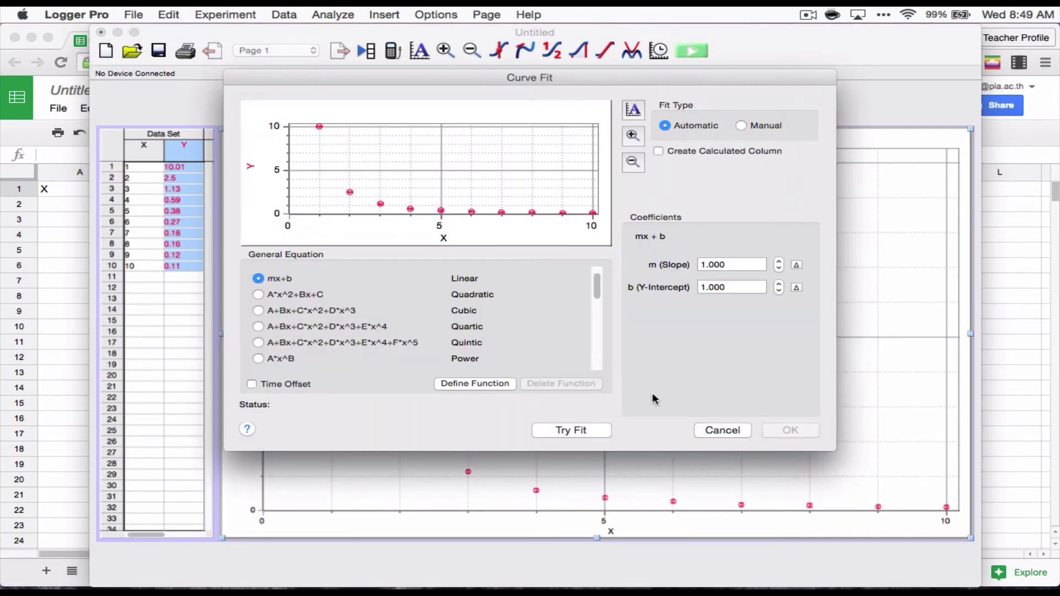
scroll(430, 327, down, 1)
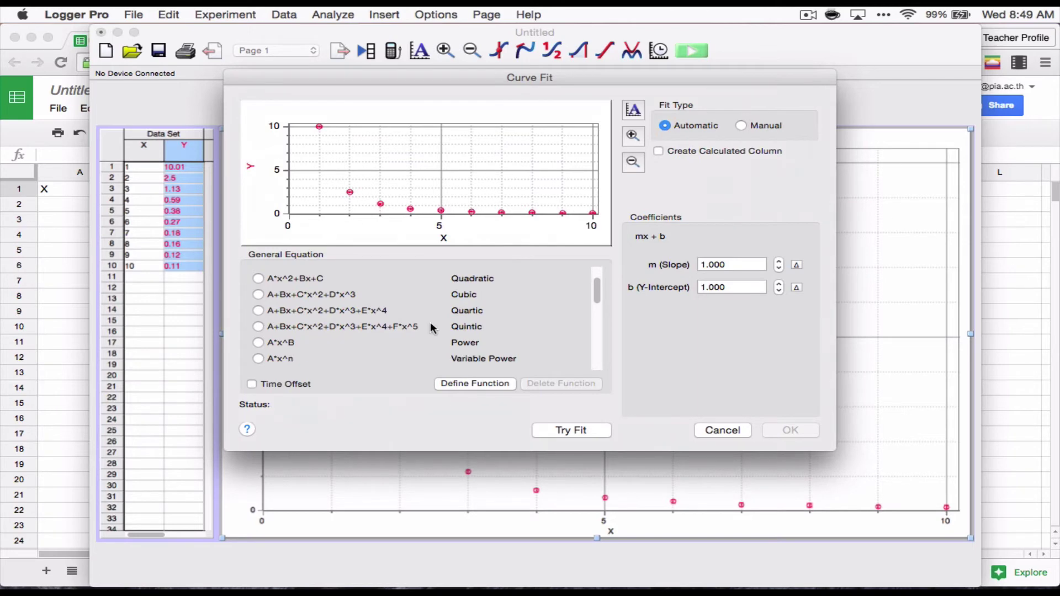
click(257, 343)
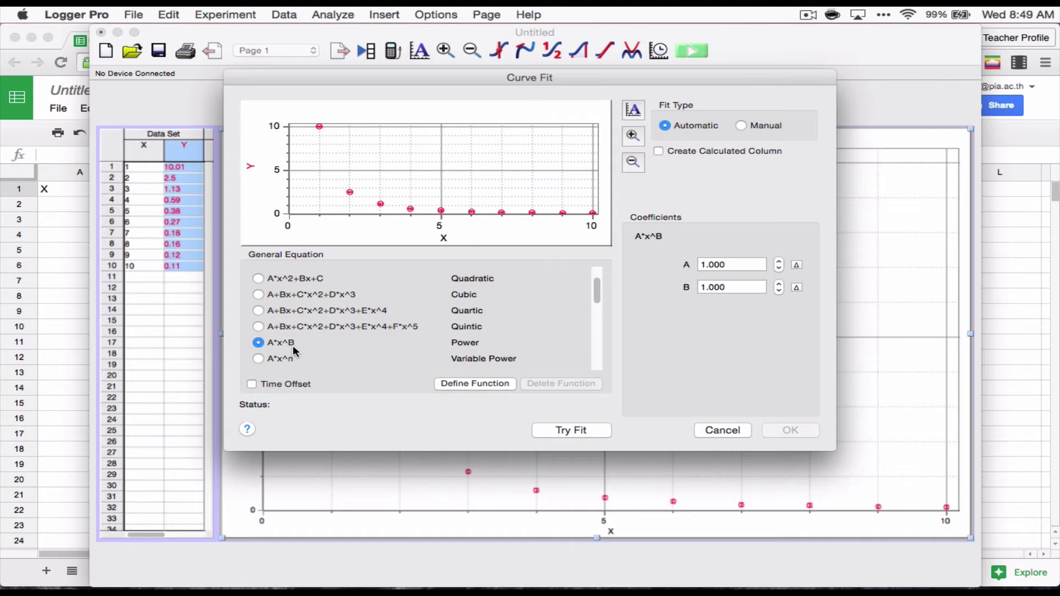
click(577, 429)
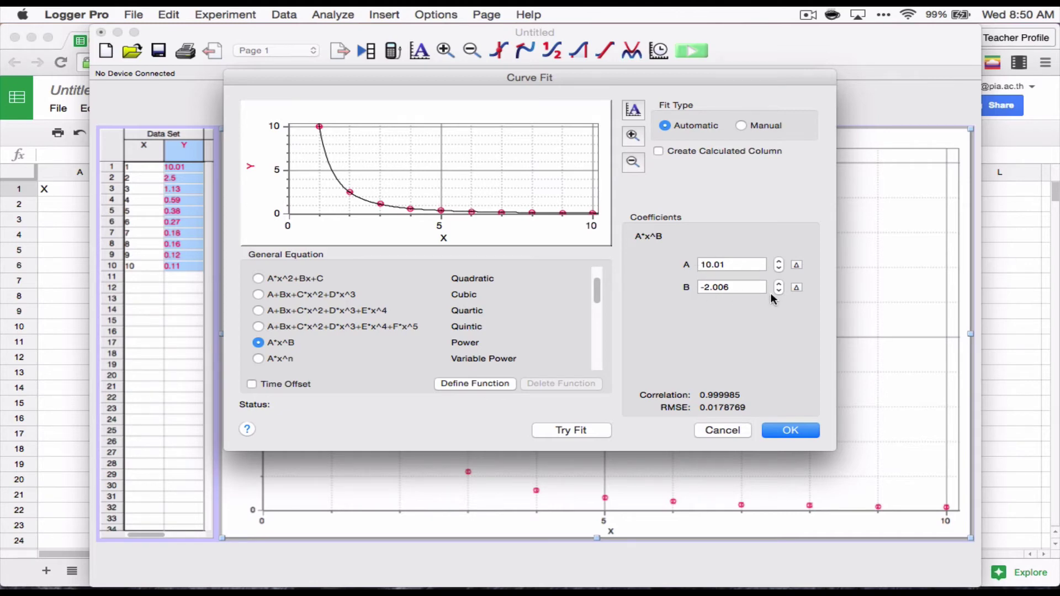
click(787, 432)
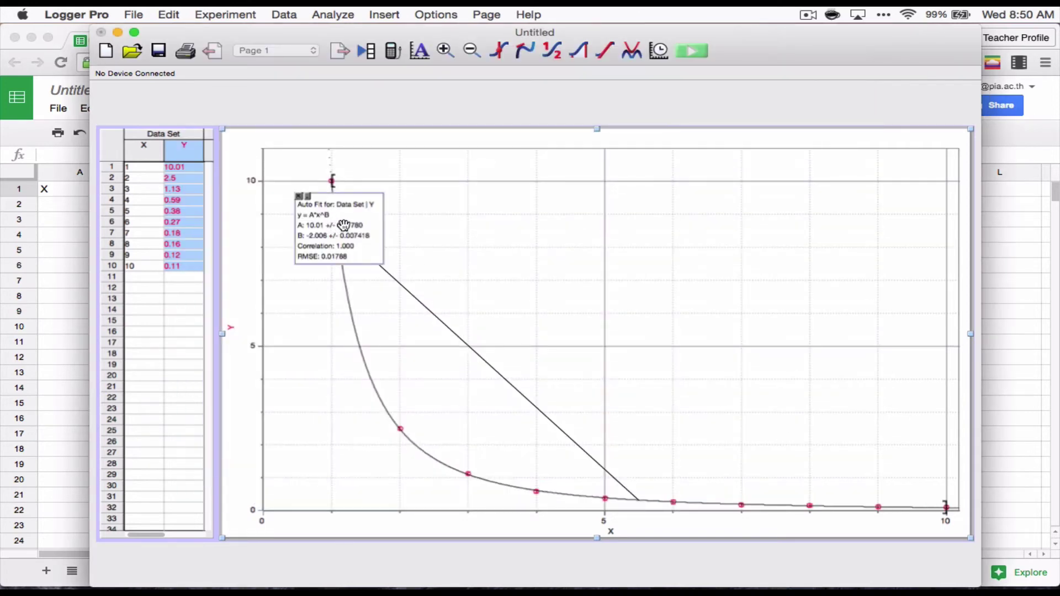
Move the power fit's results box off the curve into the open area of the graph and increase its font size
drag(364, 215, 575, 221)
double_click(575, 221)
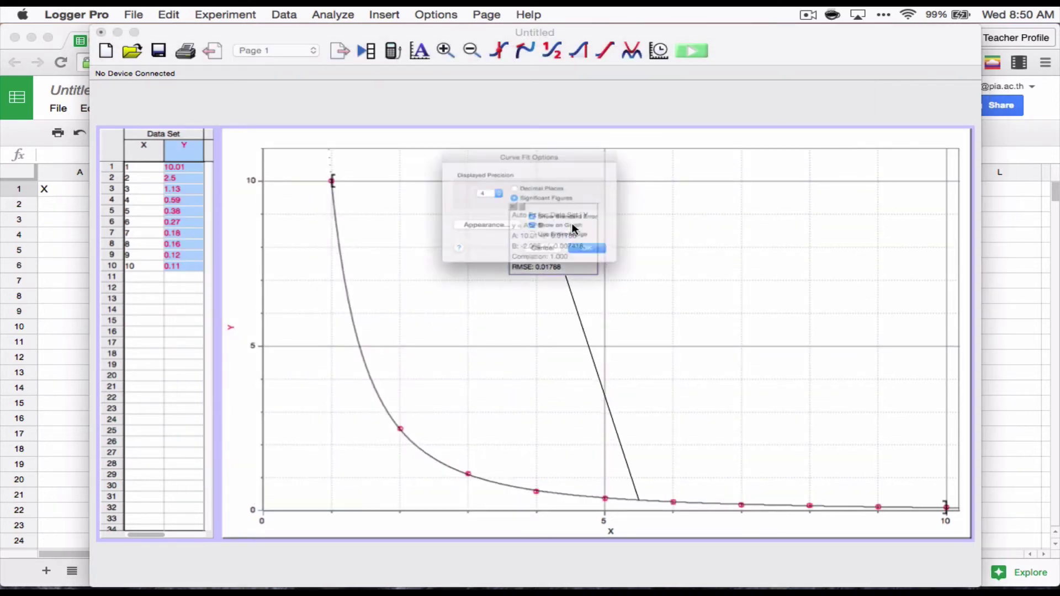
click(479, 235)
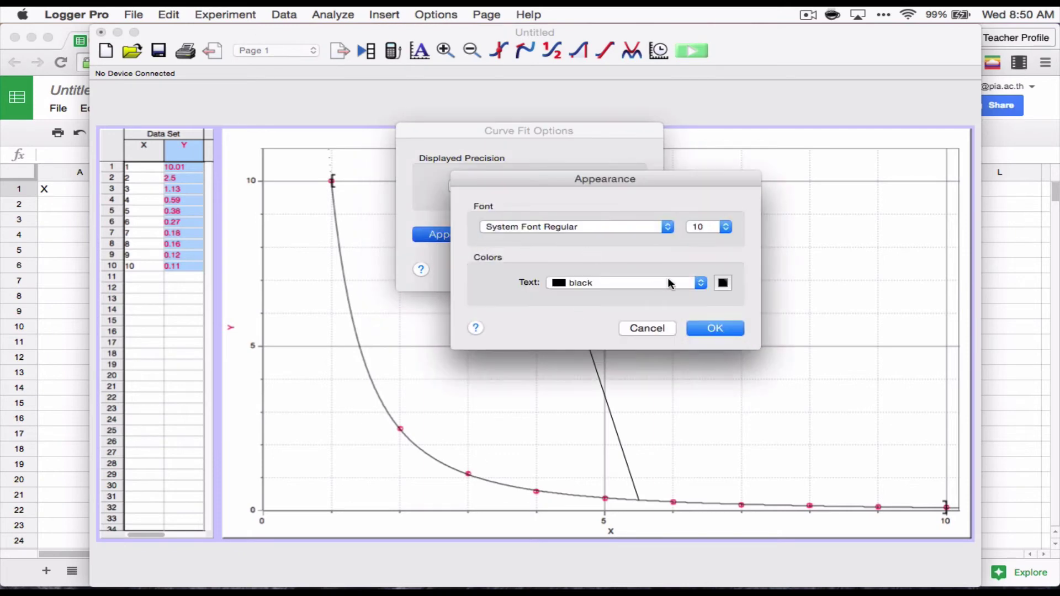
click(723, 229)
click(710, 273)
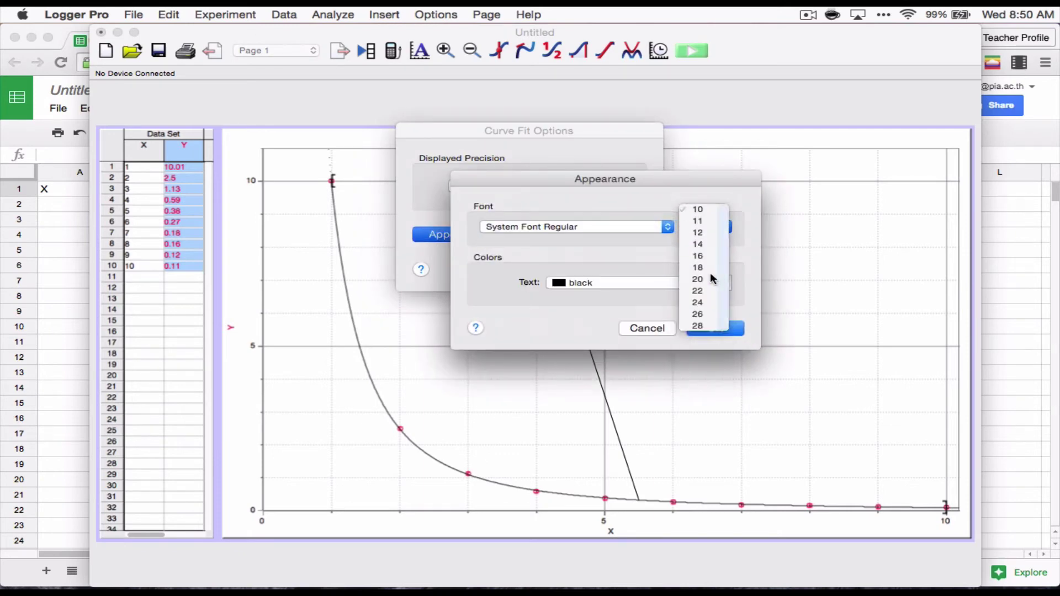
click(729, 329)
click(617, 269)
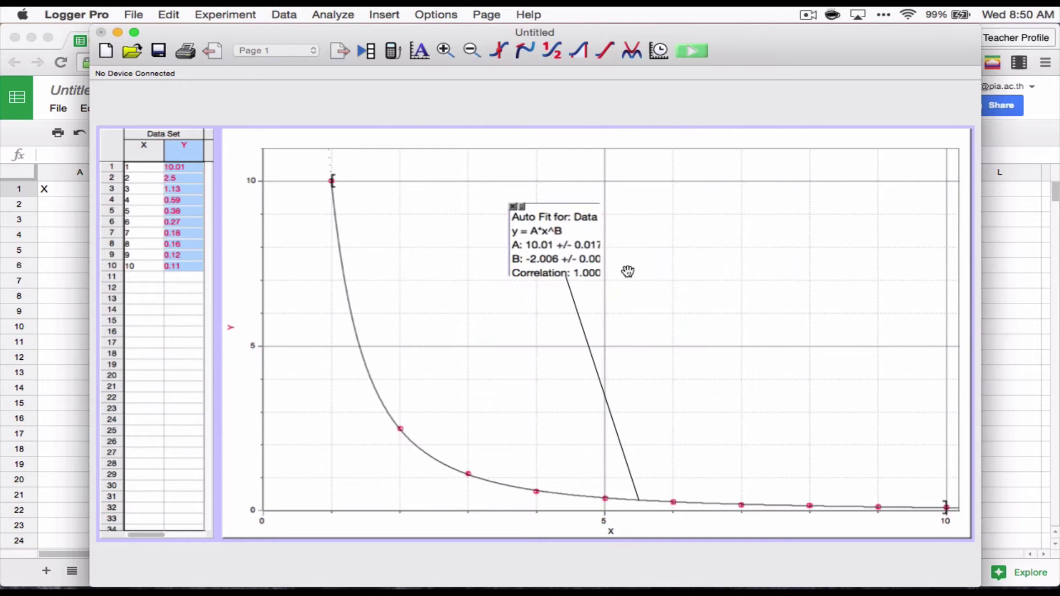
mouse_move(656, 234)
mouse_down()
mouse_move(690, 243)
mouse_move(681, 266)
mouse_up()
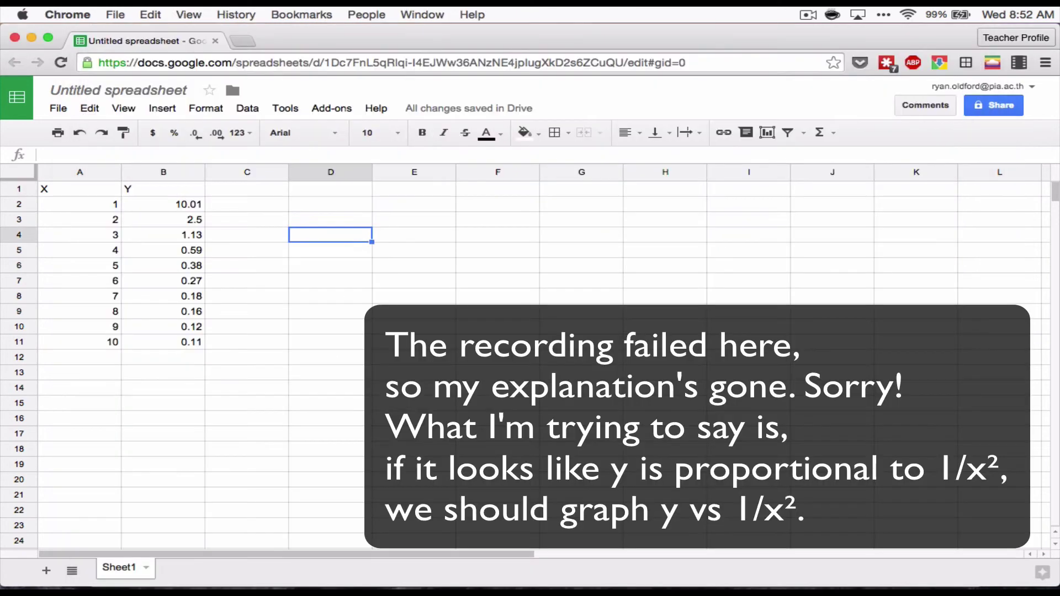
Select cell D1 in the spreadsheet, in the header row beyond the X and Y columns
key(Up)
key(Up)
key(Up)
key(Left)
key(Left)
key(Left)
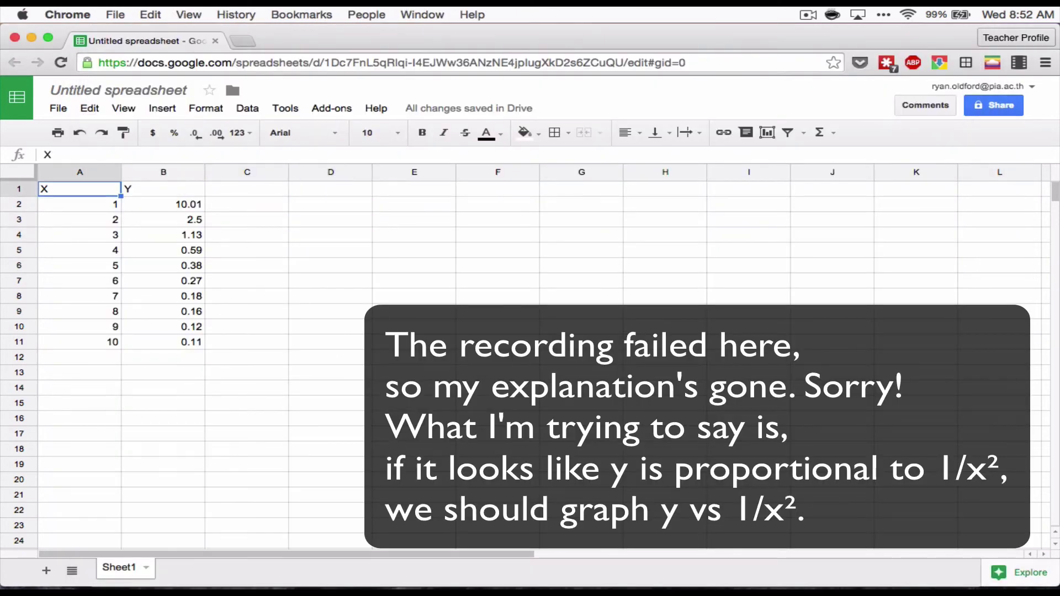
key(Right)
key(Right)
key(Right)
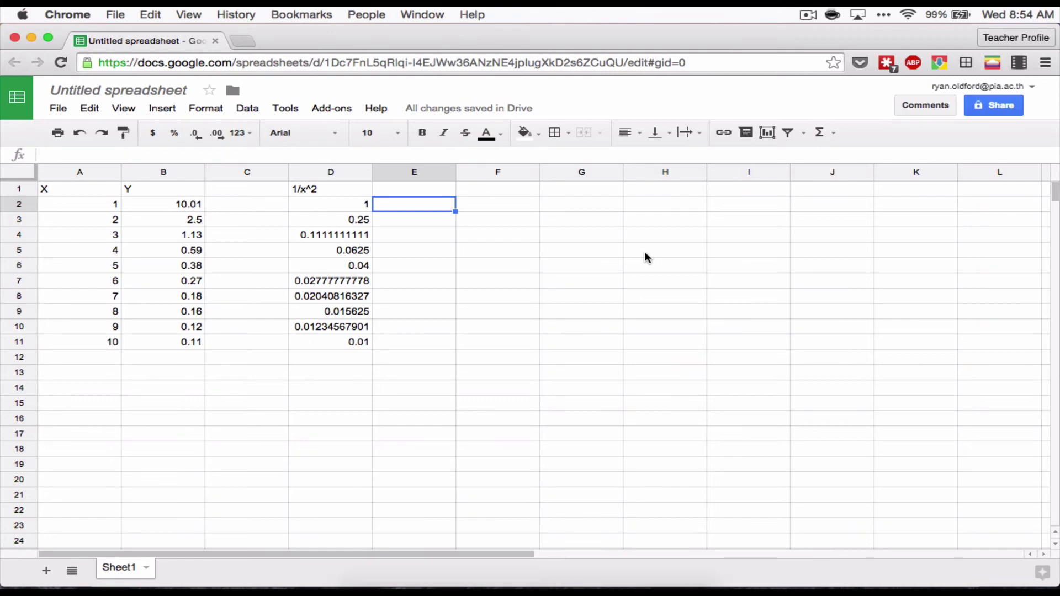
Switch to Logger Pro and start a new calculated column named Inverse Square X with the short name x^-2
key(ctrl+Up)
click(758, 281)
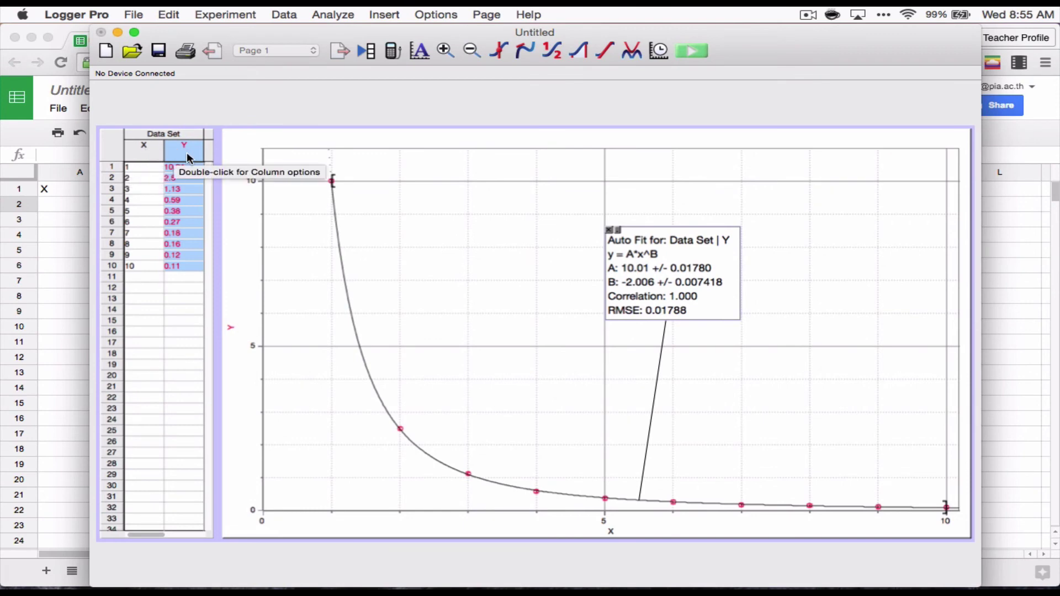
click(285, 15)
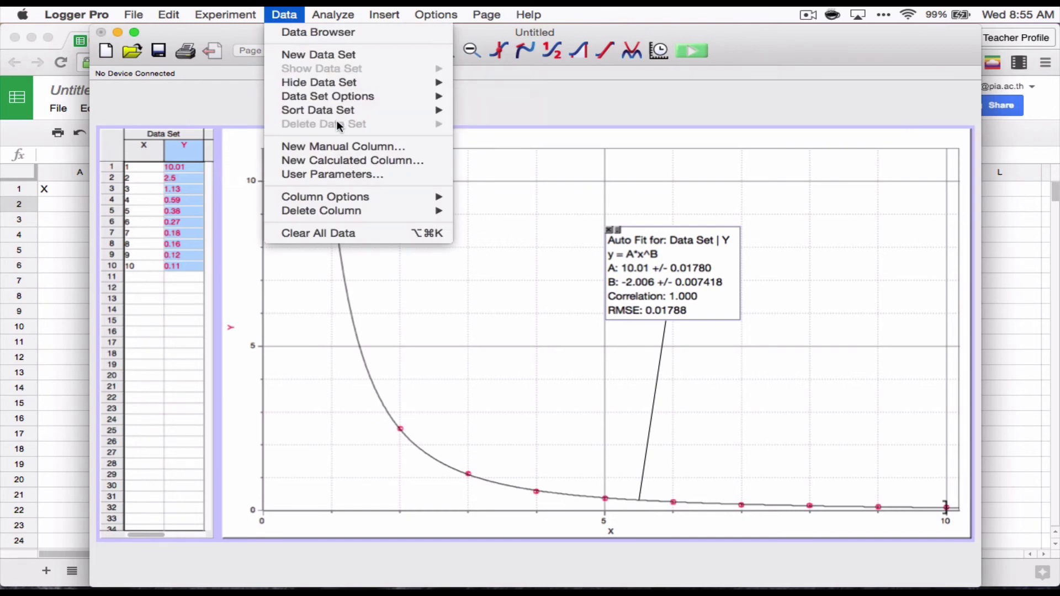
click(375, 166)
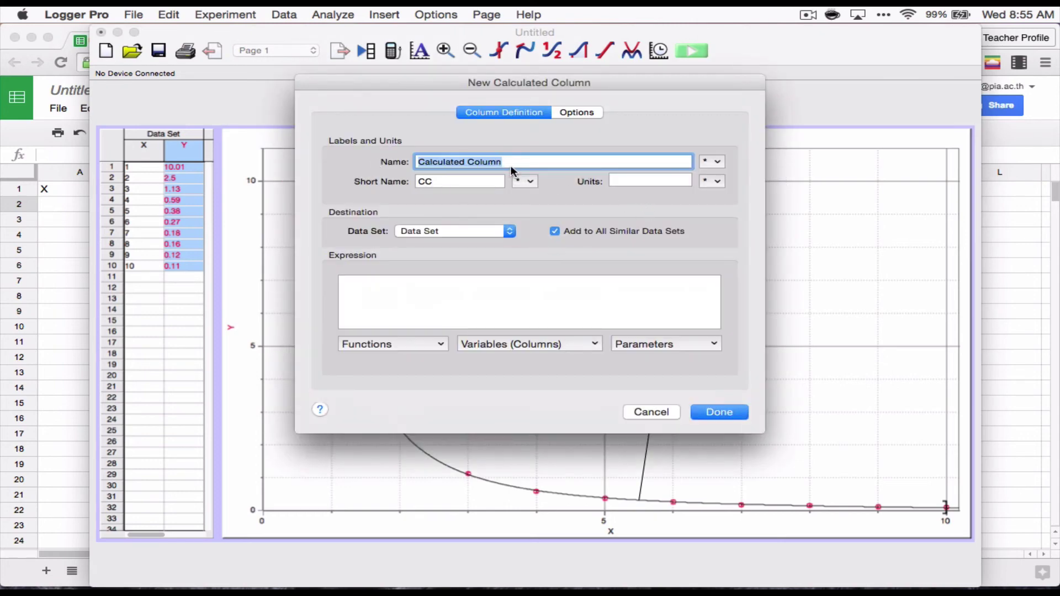
key(BackSpace)
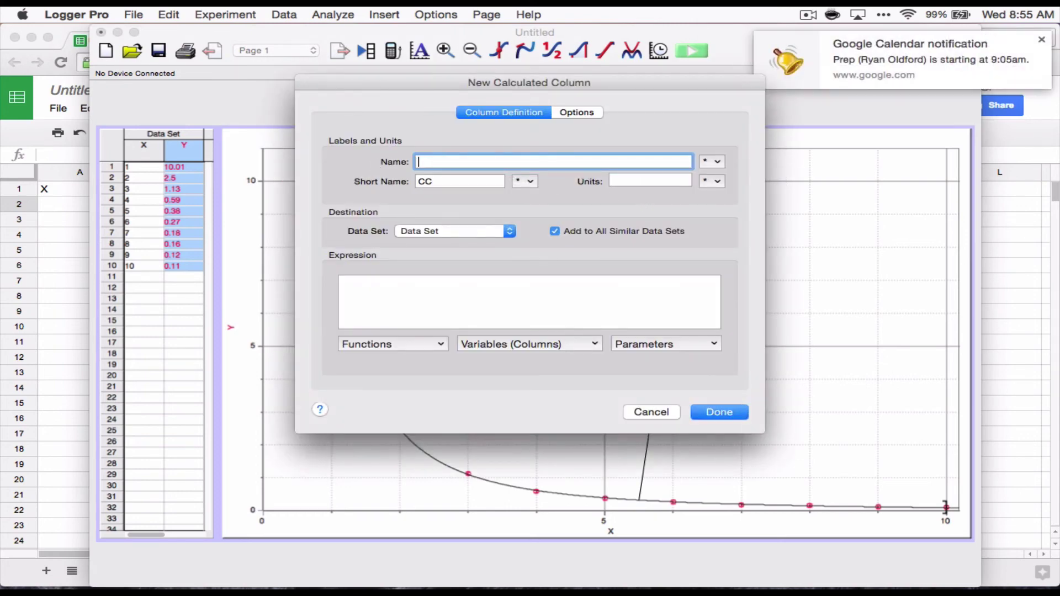
text(Inver)
click(1041, 40)
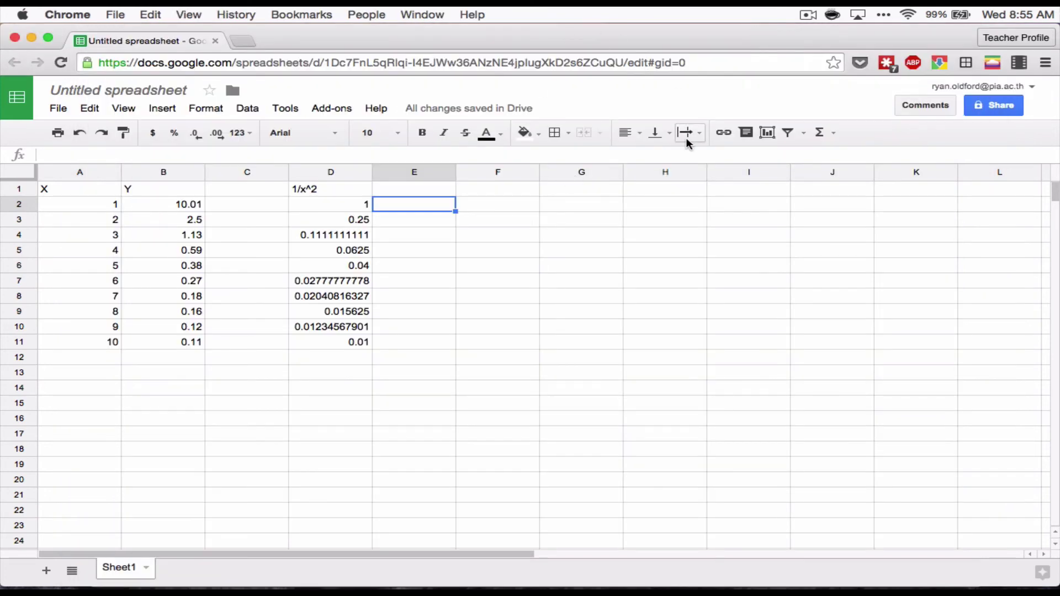
key(super+Tab)
text(rse S)
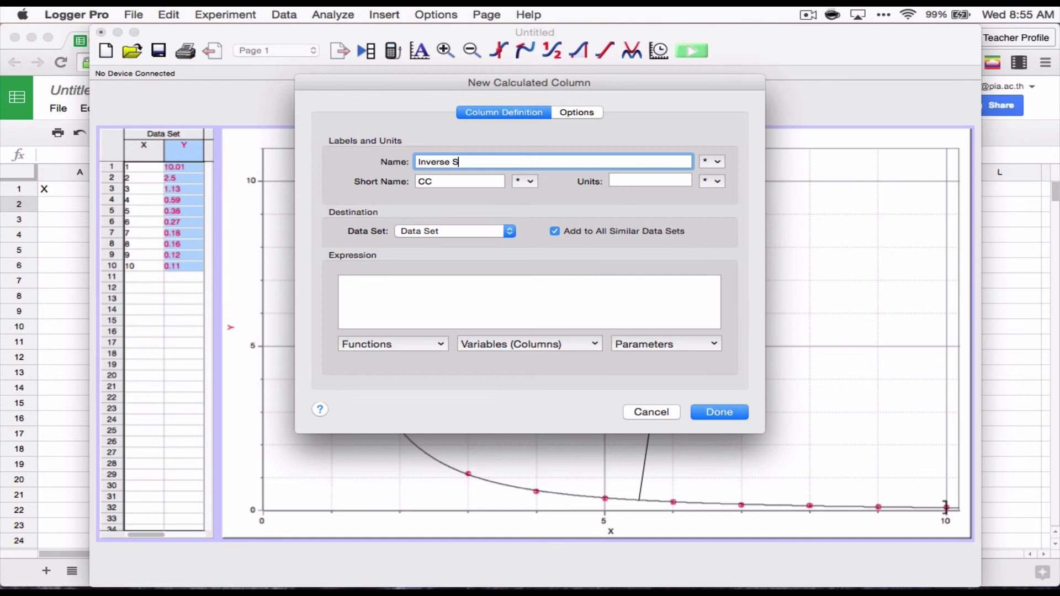
text(quare X)
key(Tab)
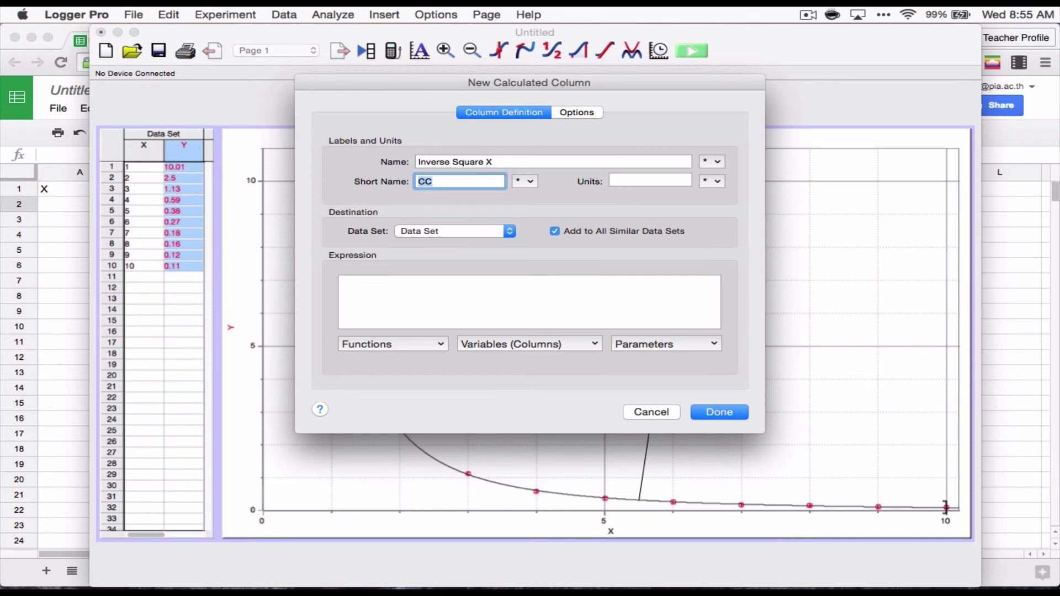
text(x^-2)
key(Tab)
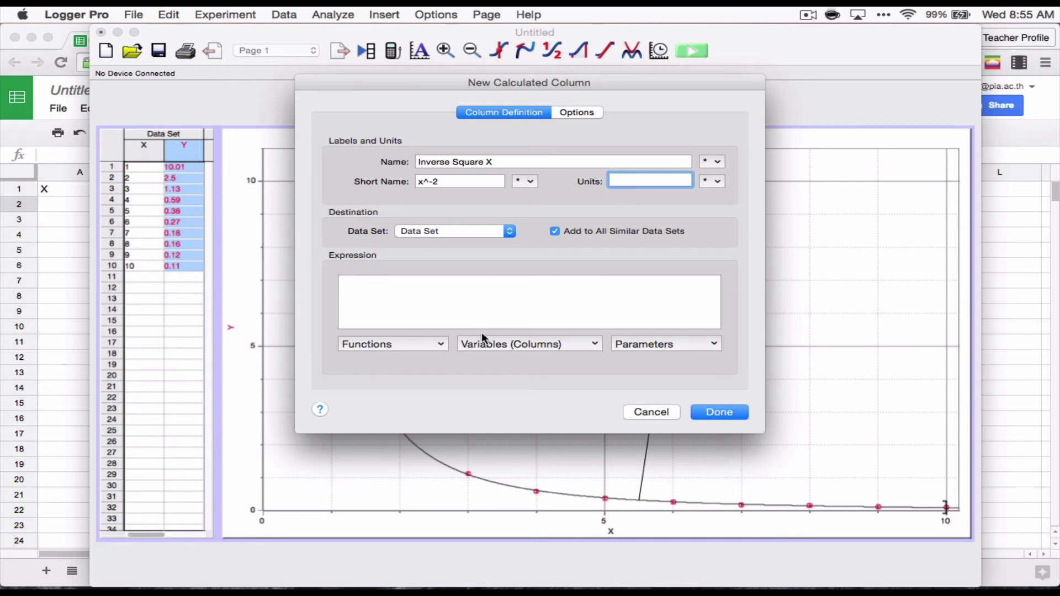
Define the calculated column's expression as 1/"X"^2 using the X column variable and add the column to the data set
click(407, 283)
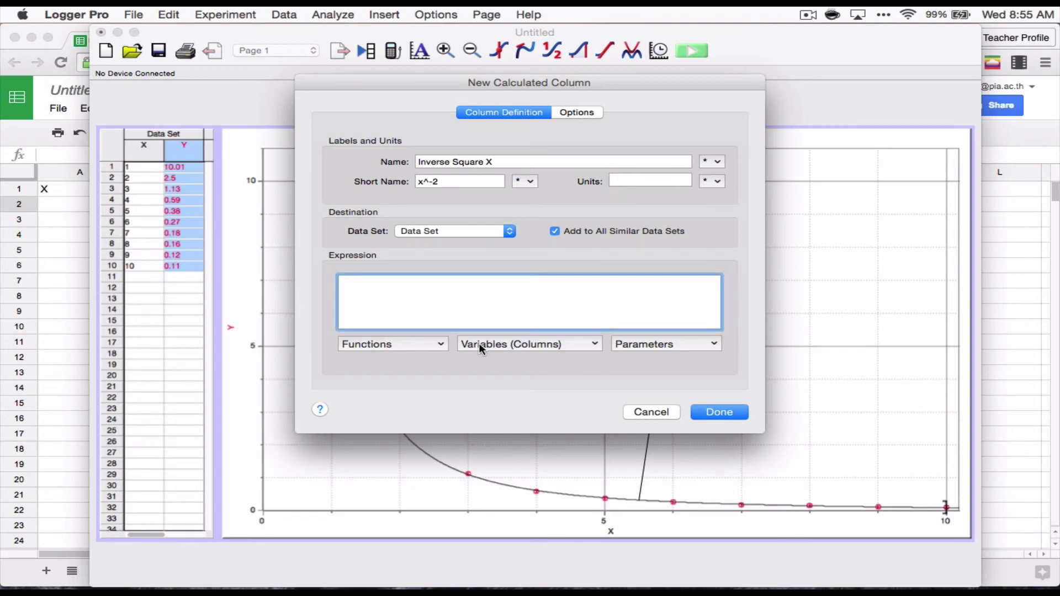
text(1/)
click(537, 343)
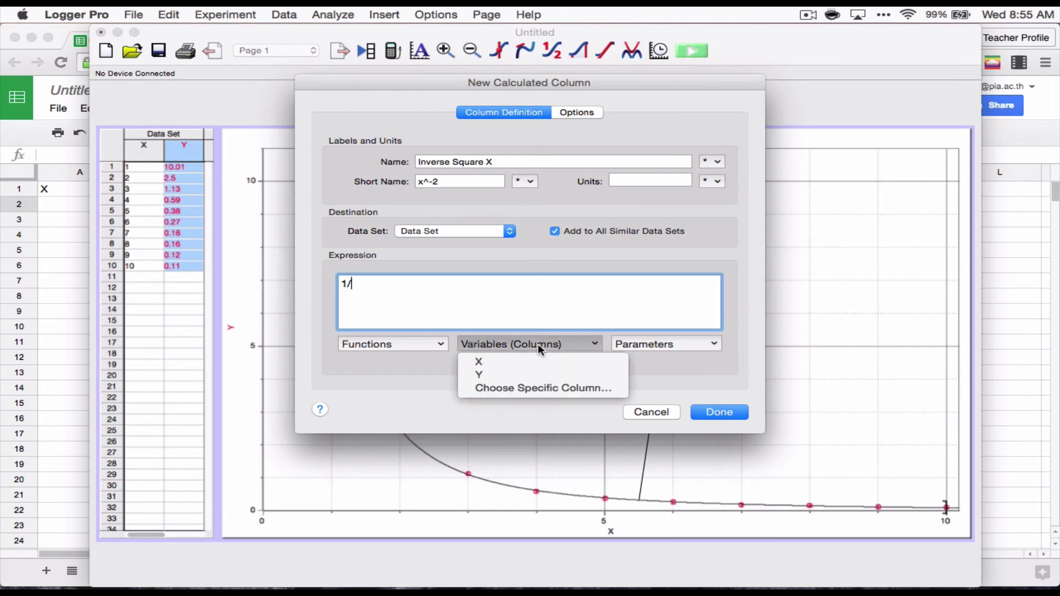
click(478, 362)
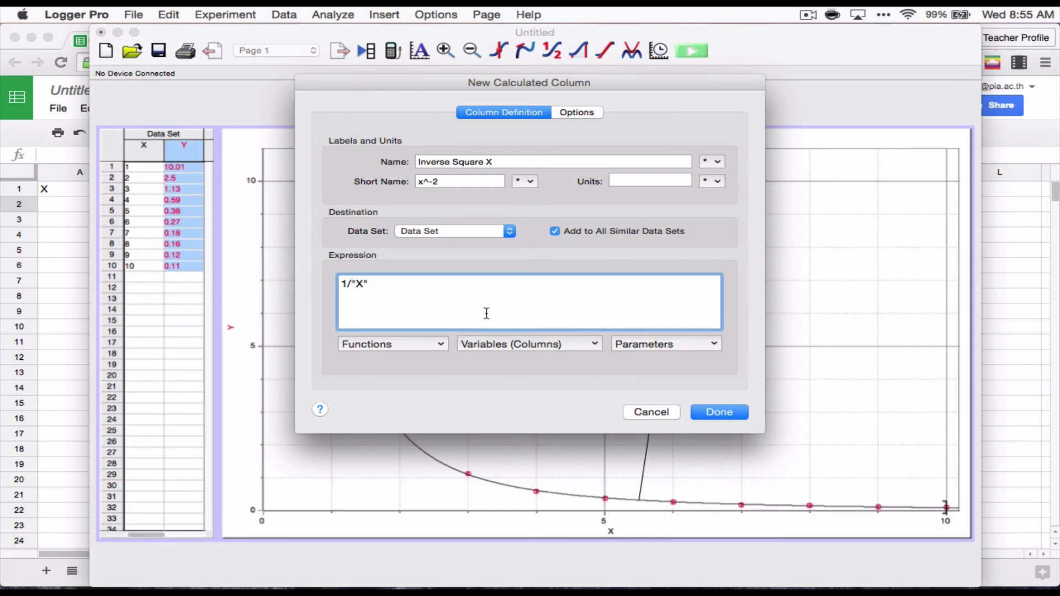
text(^2)
click(713, 413)
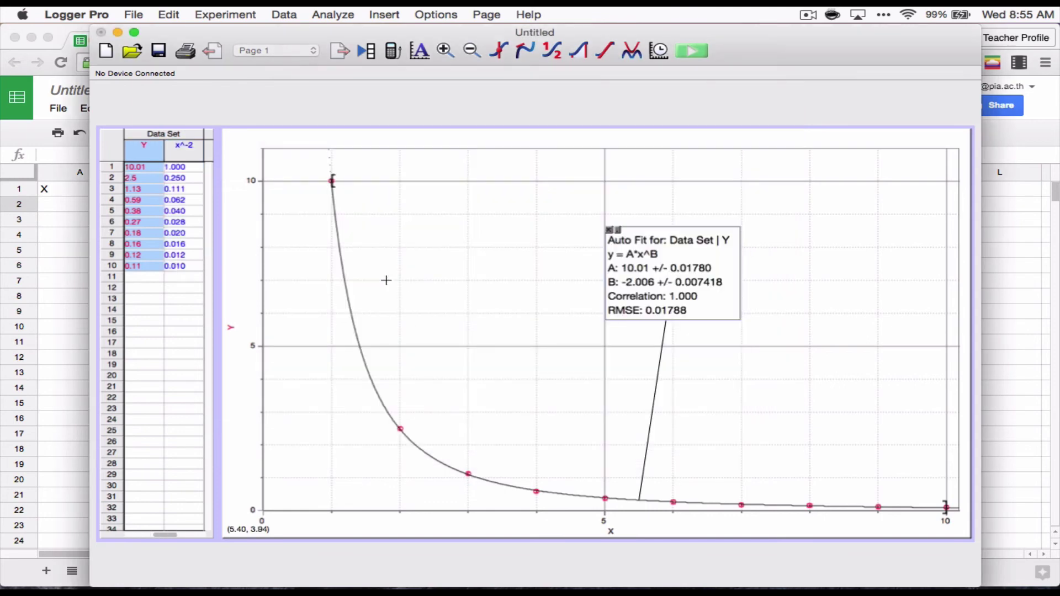
Compare the calculated x^-2 values with the spreadsheet's 1/x^2 column and return to Logger Pro
click(189, 166)
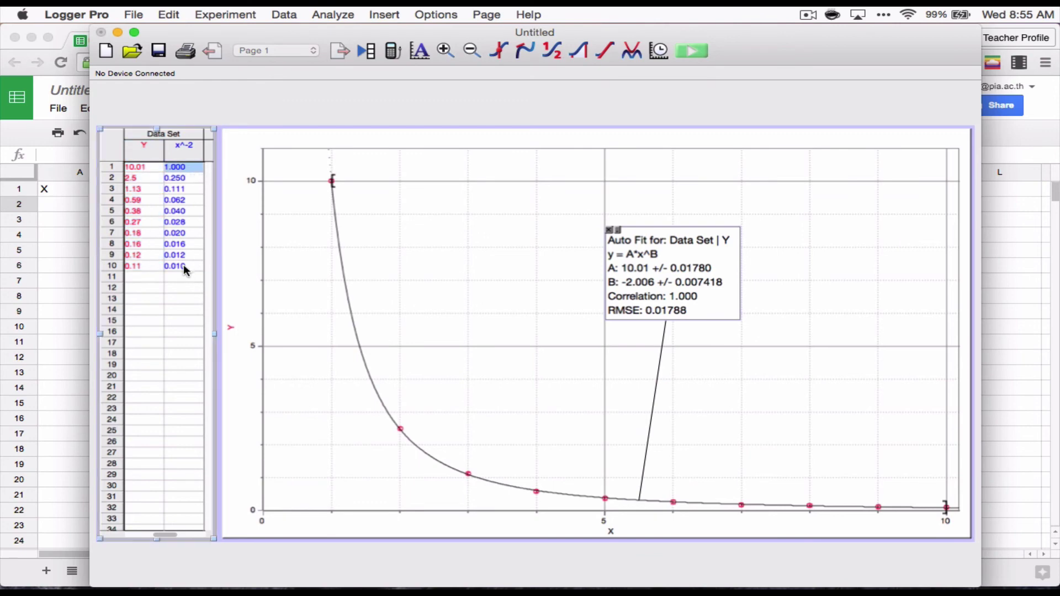
click(48, 273)
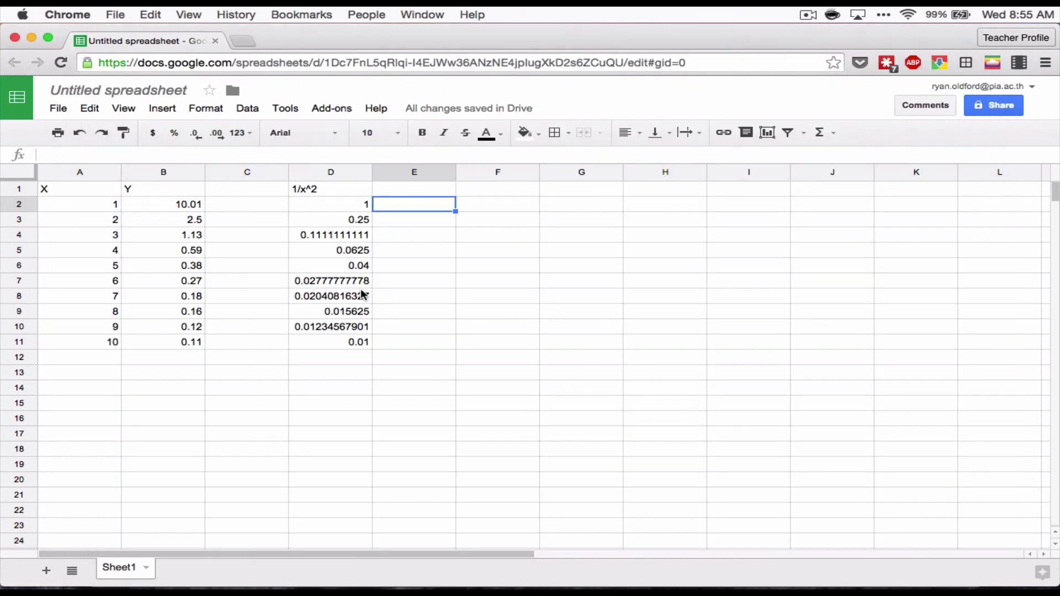
key(super+Tab)
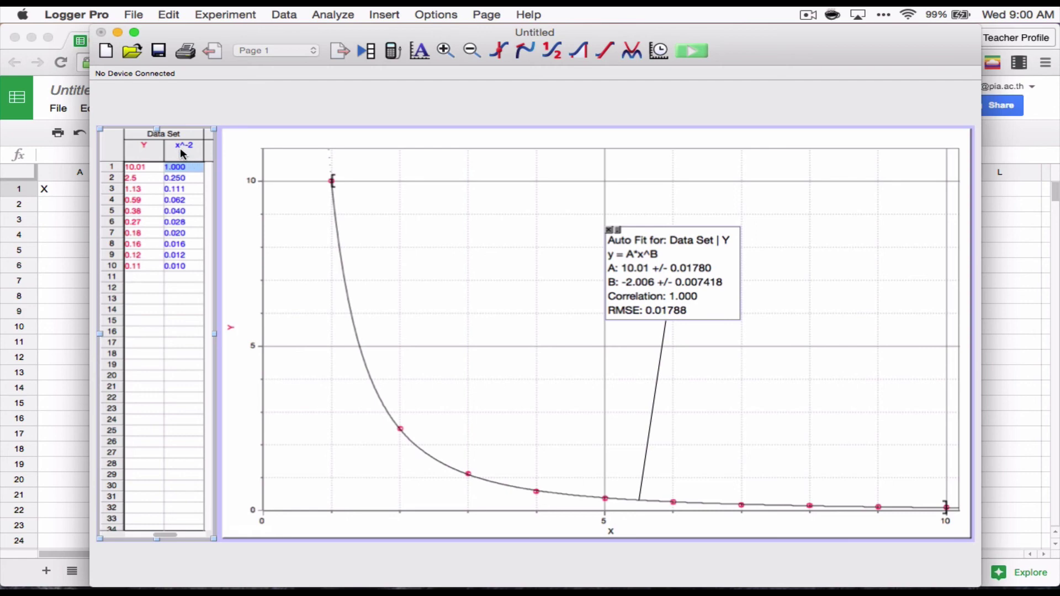
Plot Inverse Square X on the graph's horizontal axis in place of X and autoscale the graph
click(612, 531)
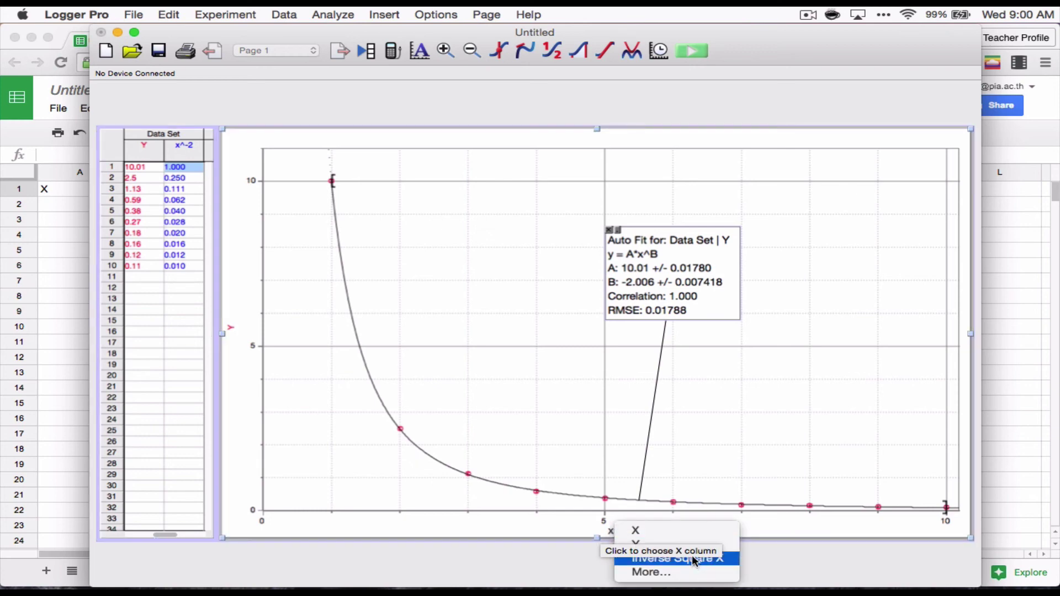
click(607, 548)
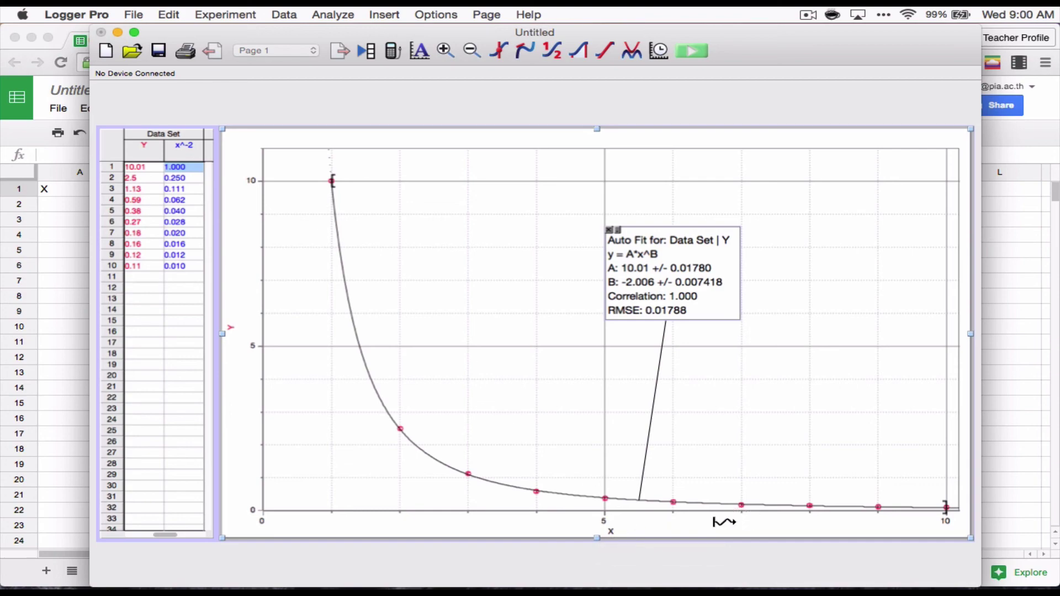
click(611, 530)
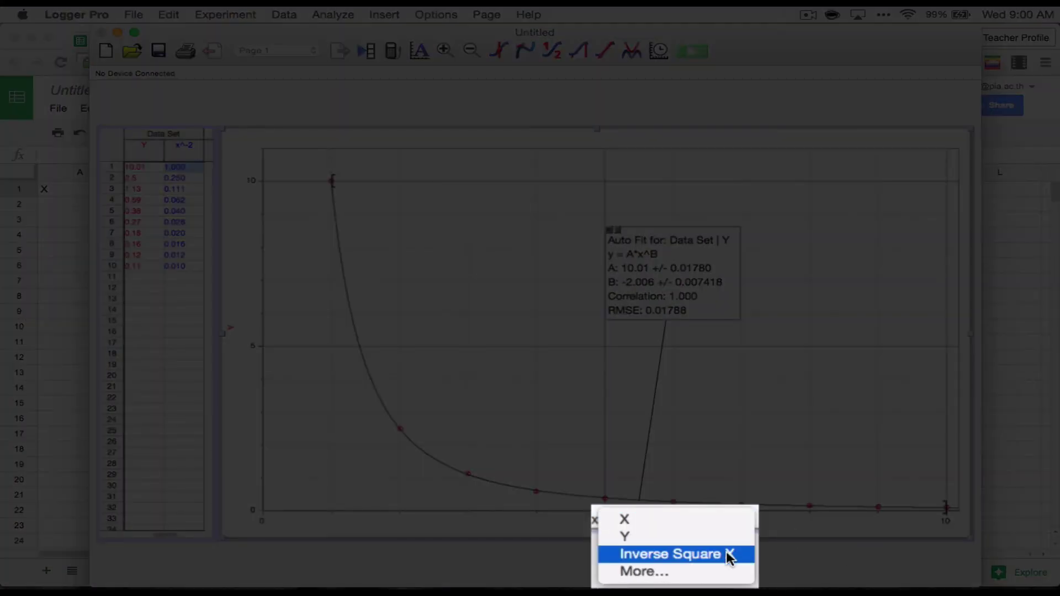
click(742, 553)
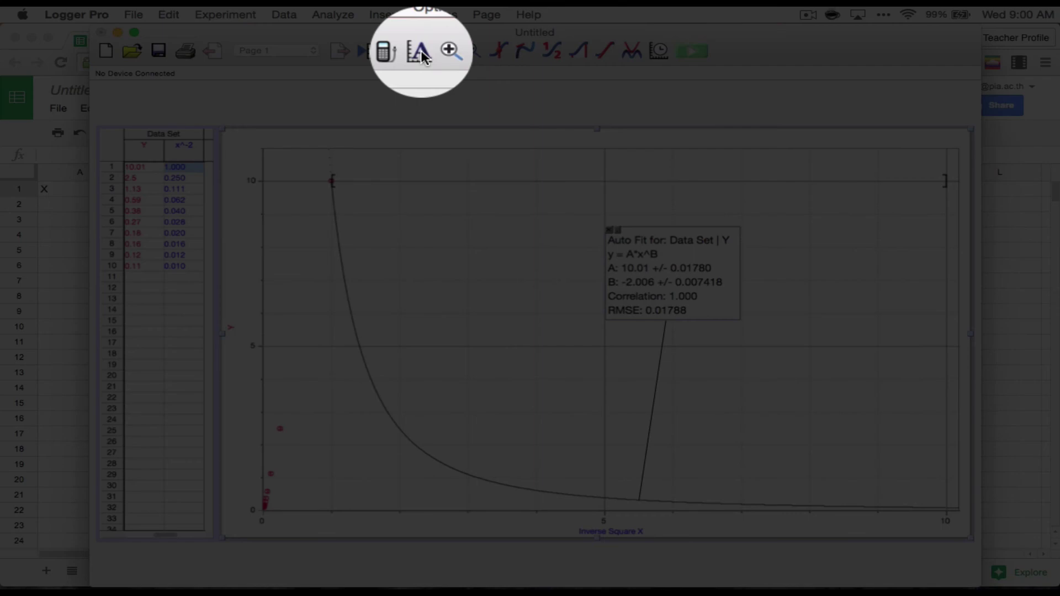
click(421, 50)
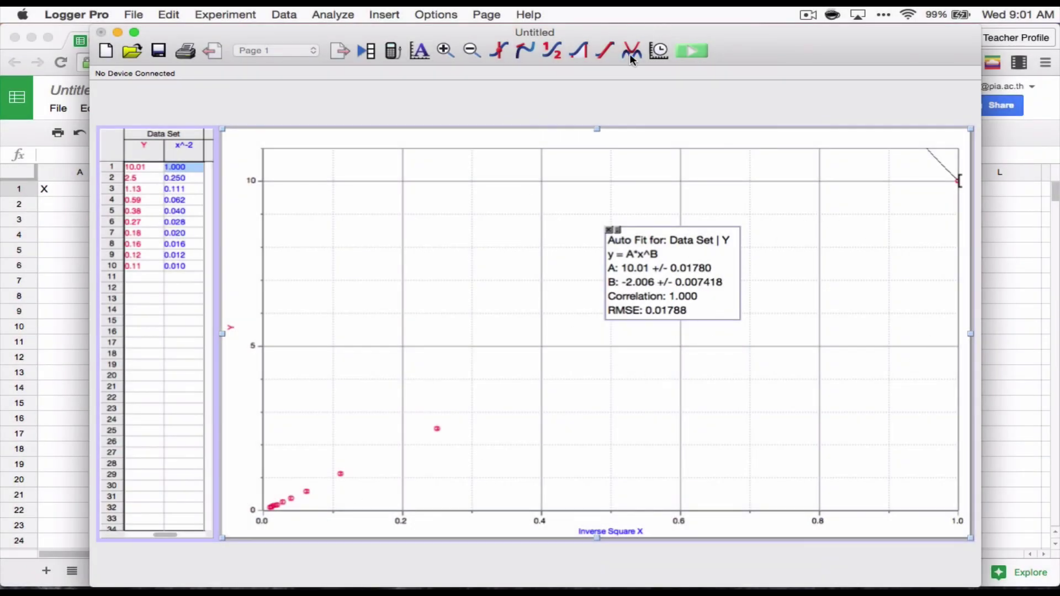
Remove the old power fit from the graph and apply a Linear mx+b curve fit to the linearized data
click(609, 230)
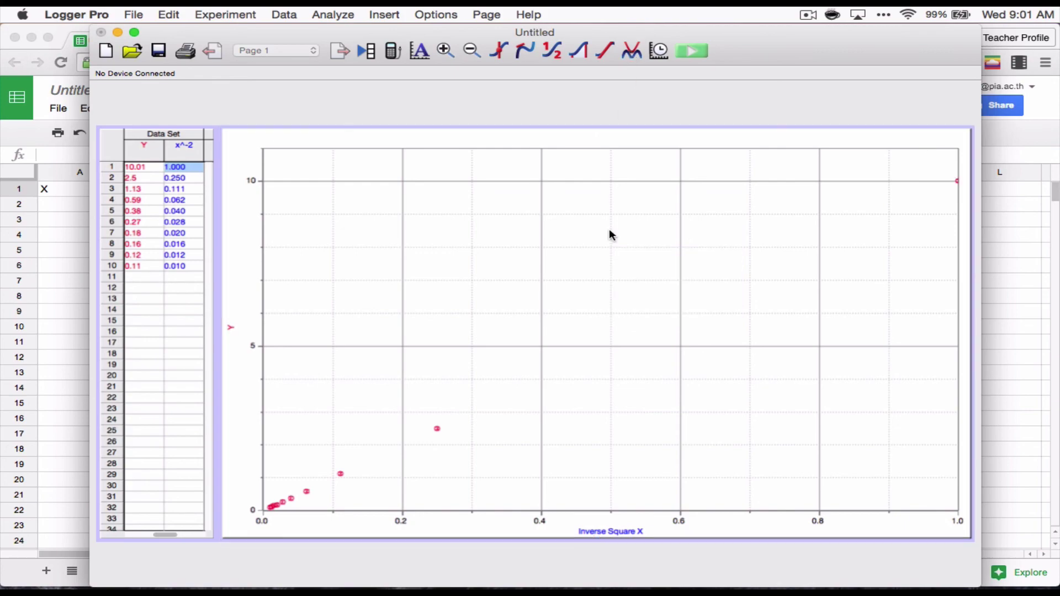
click(631, 48)
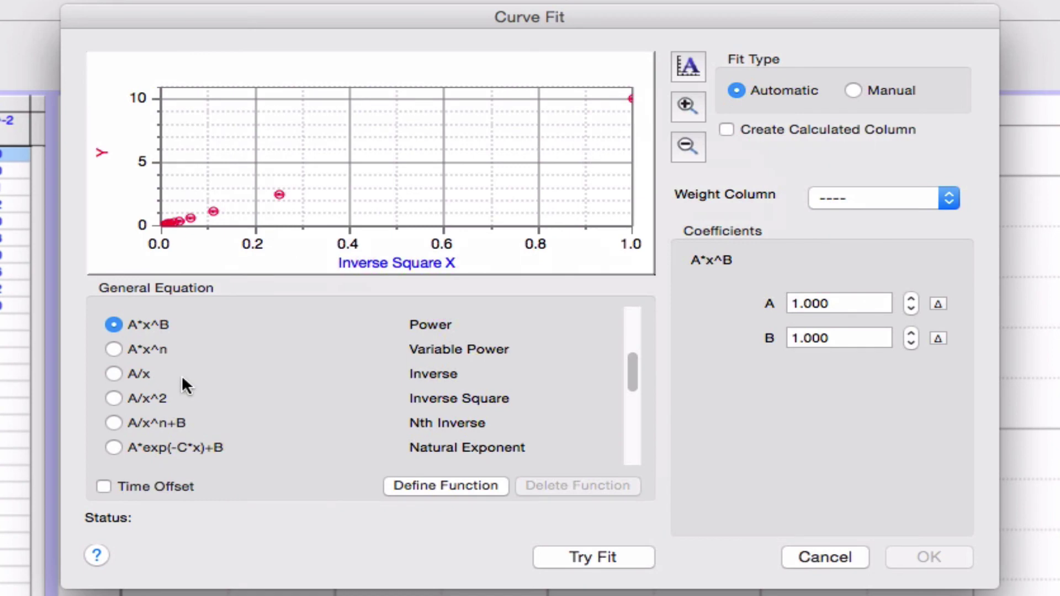
scroll(366, 395, up, 5)
click(116, 350)
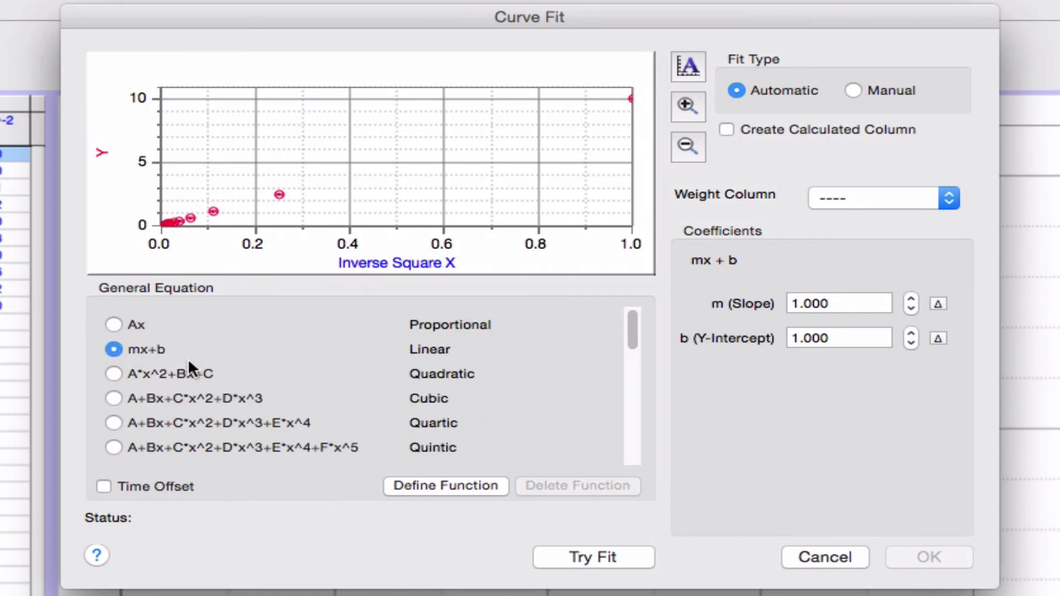
click(586, 556)
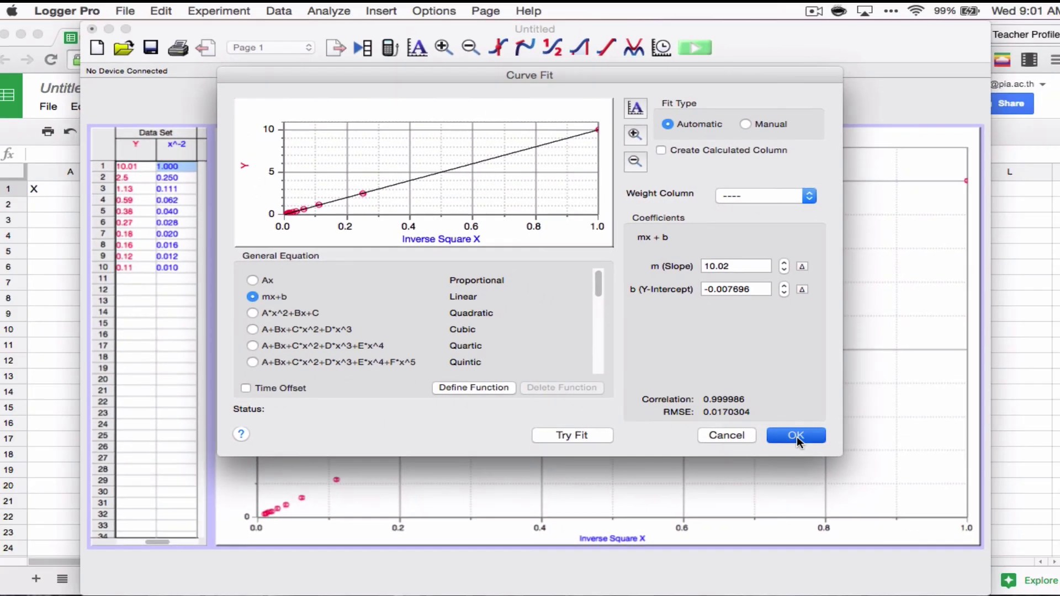
click(930, 558)
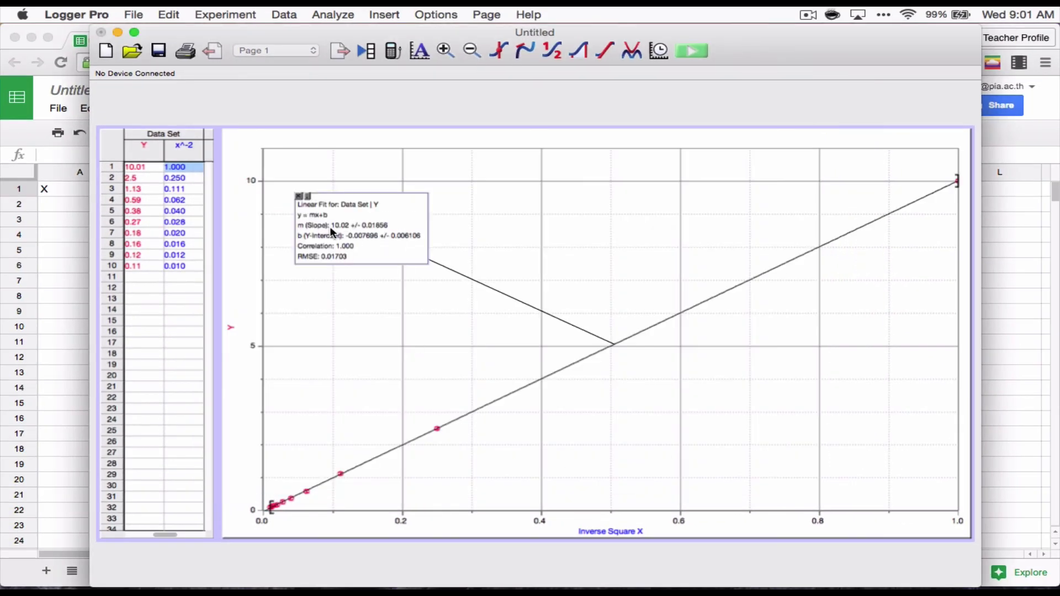
Move the linear fit's results box closer to the fit line and set its font size to 16
mouse_move(383, 210)
mouse_down()
mouse_move(489, 205)
mouse_move(399, 208)
mouse_up()
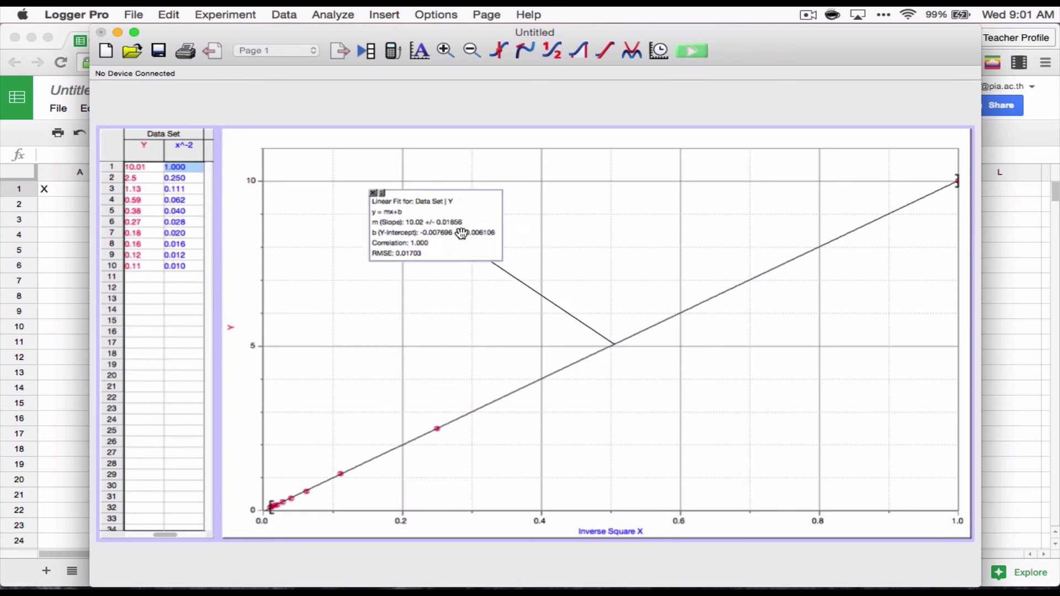
double_click(399, 207)
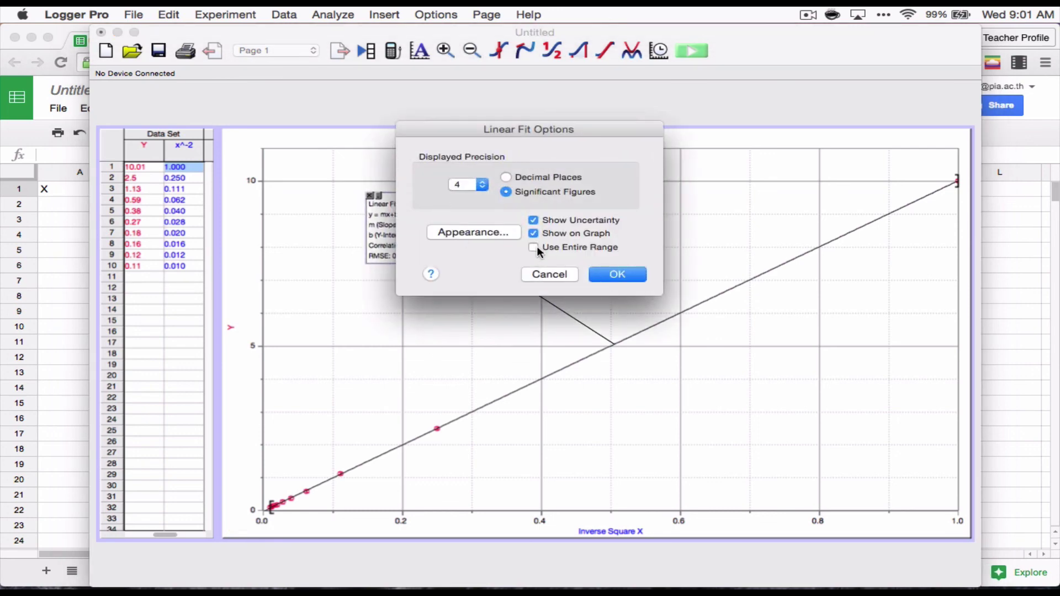
click(500, 231)
click(707, 224)
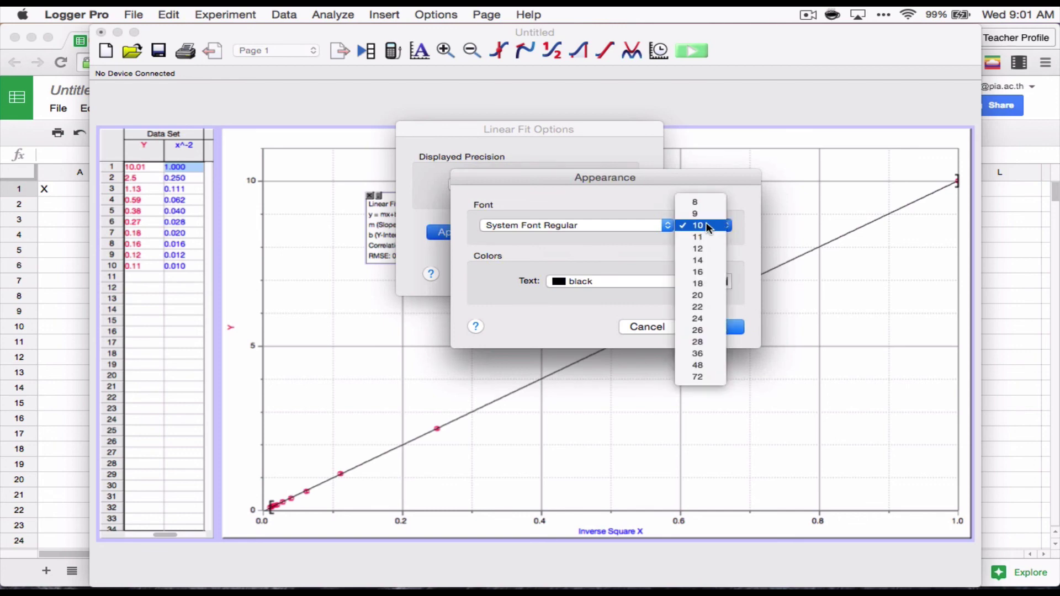
click(706, 271)
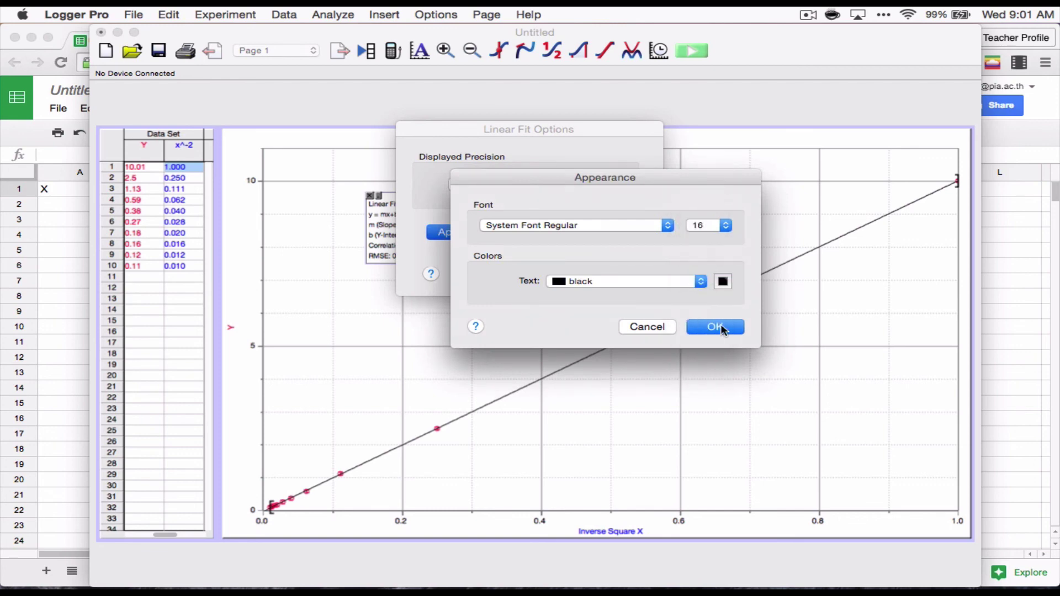
click(719, 325)
click(627, 270)
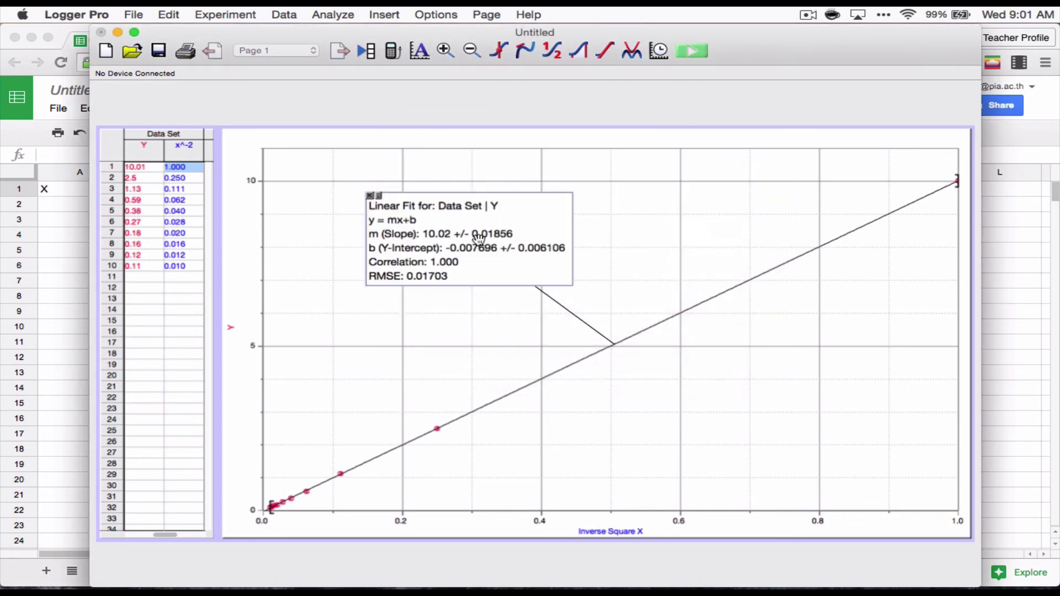